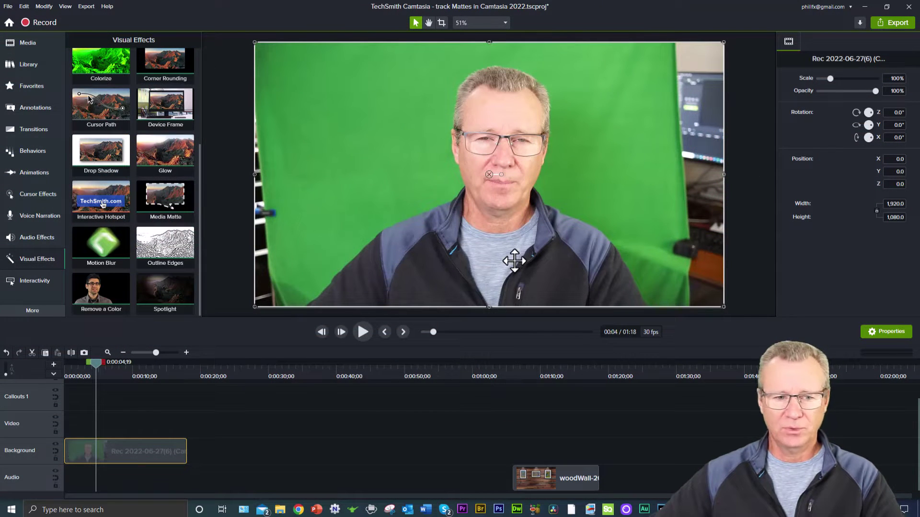
Apply Remove a Color to the presenter clip, sample the green backdrop, and set Tolerance to 16%
left_click(747, 288)
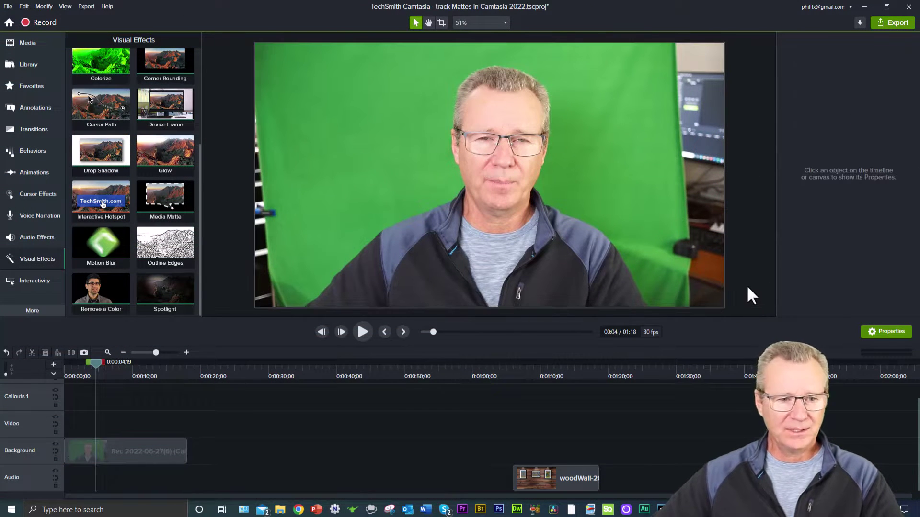
left_click(140, 455)
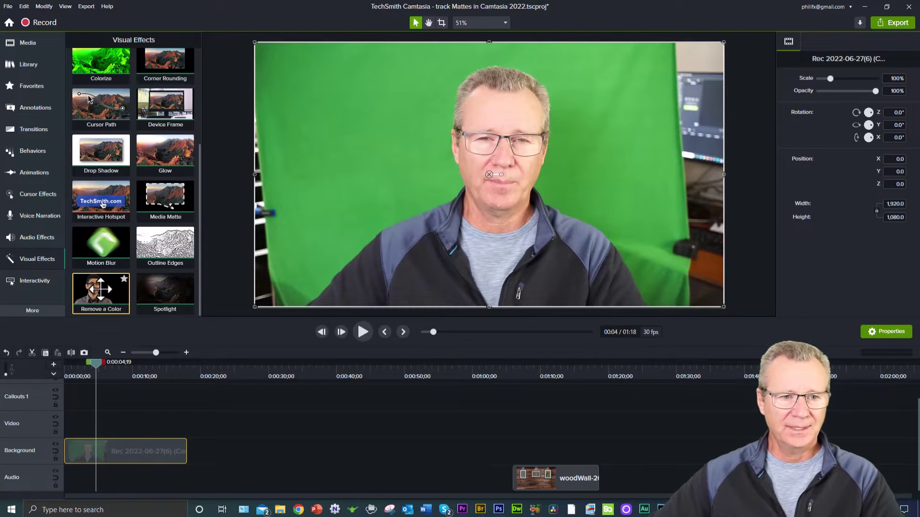
left_click_drag(100, 289, 117, 447)
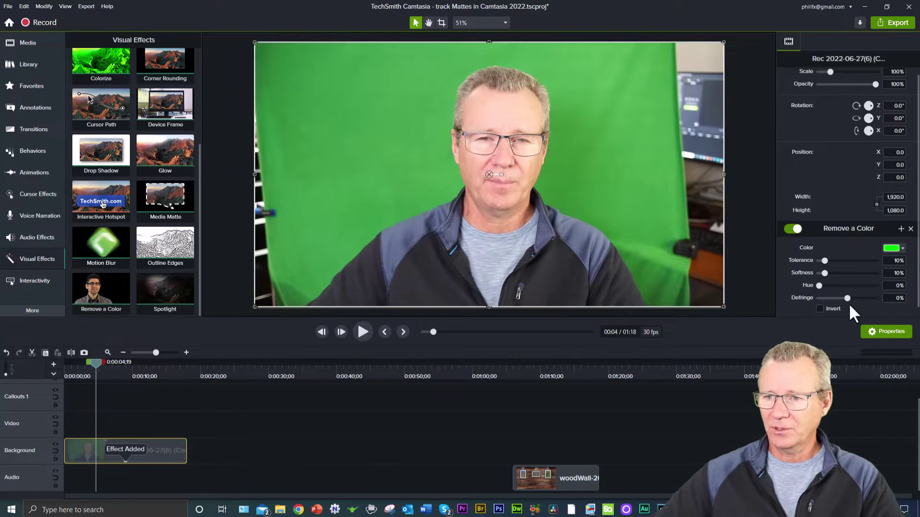
left_click(895, 248)
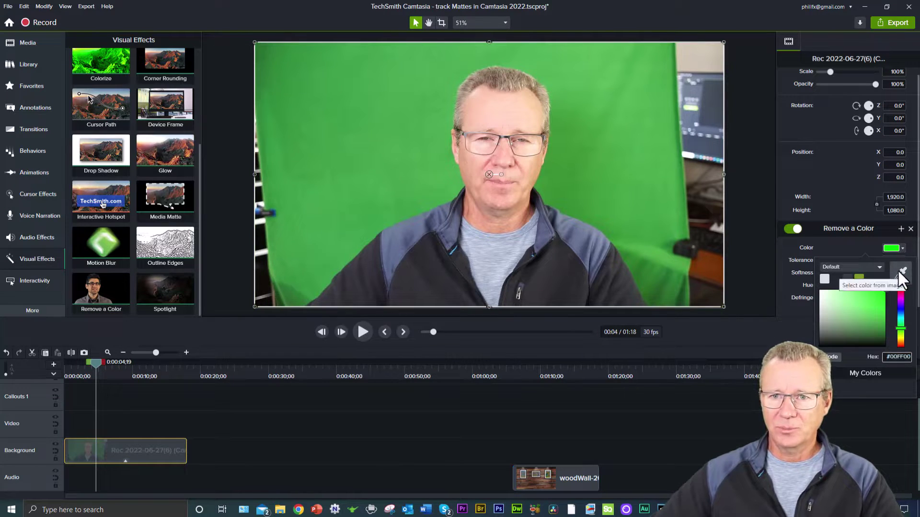
left_click(900, 274)
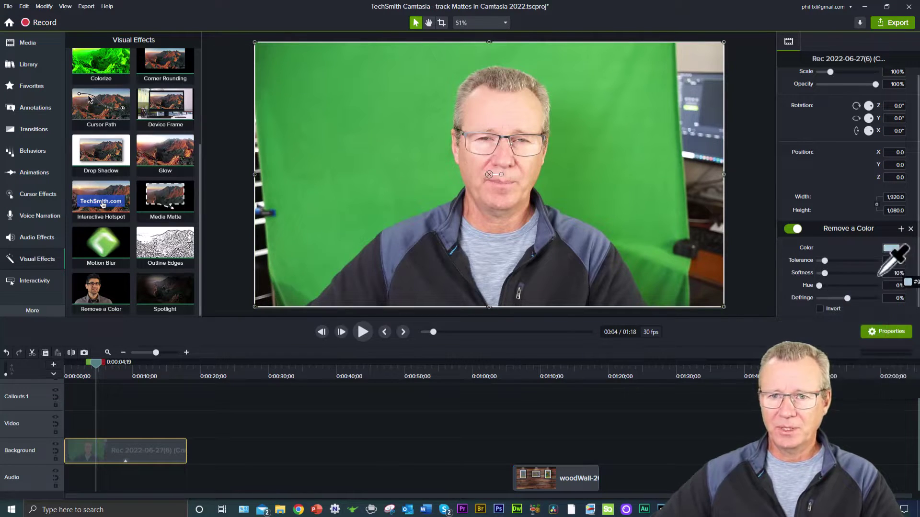
left_click(575, 128)
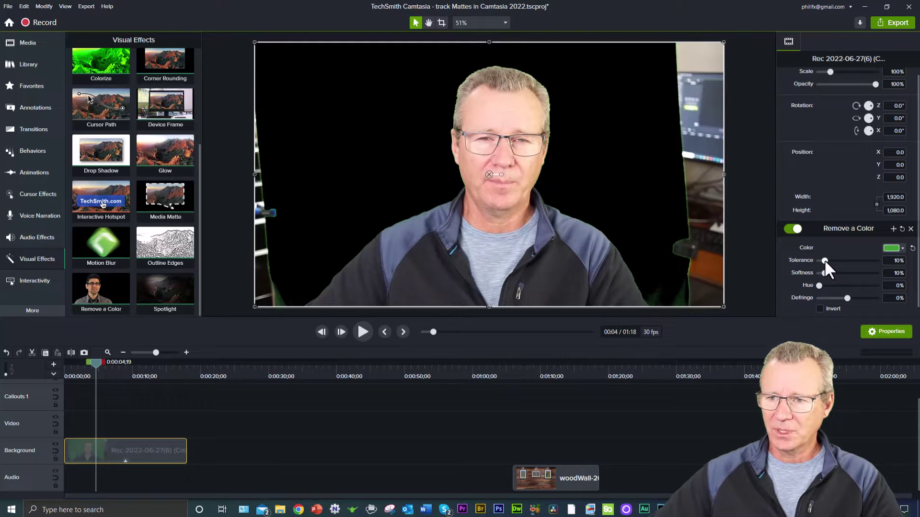
left_click_drag(824, 260, 827, 259)
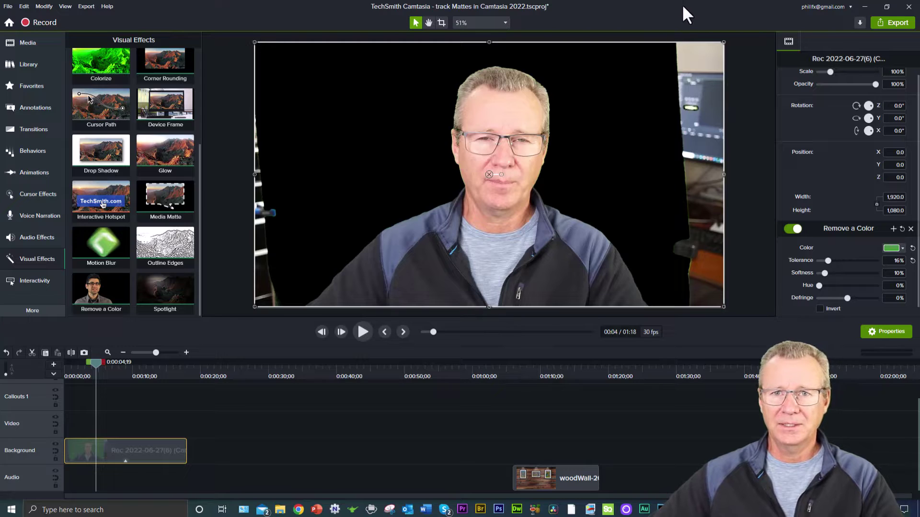
Crop in the left and right sides of the presenter clip
left_click(441, 23)
left_click_drag(255, 176, 298, 176)
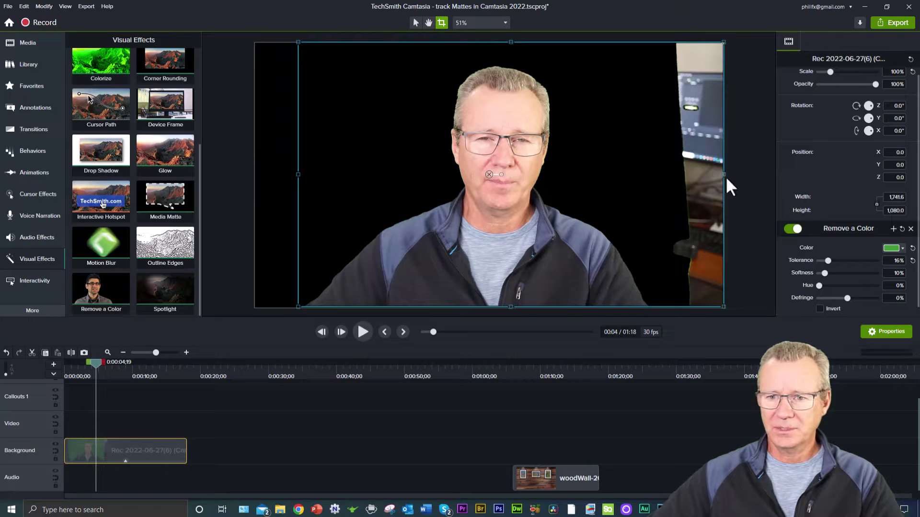
left_click_drag(723, 174, 661, 185)
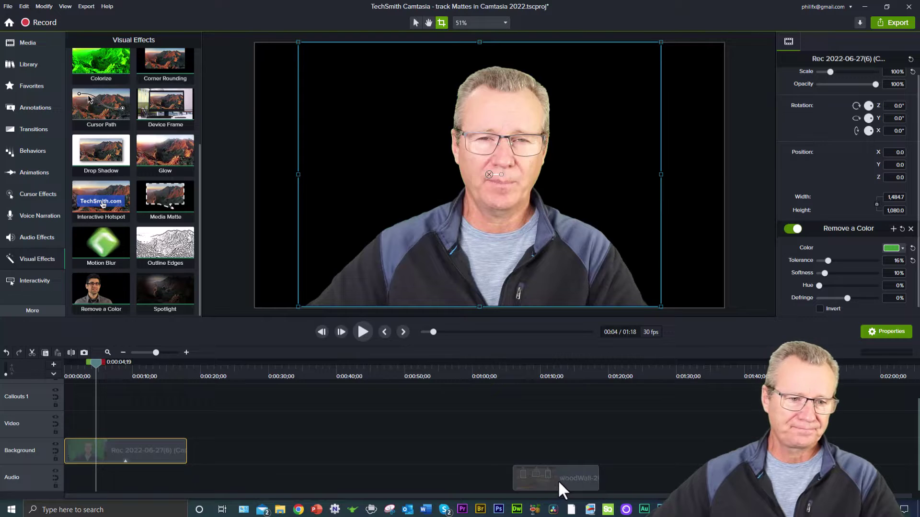
Add woodWall-2022 v2 to the lower track and stretch it to about 18 seconds
left_click_drag(560, 488, 64, 479)
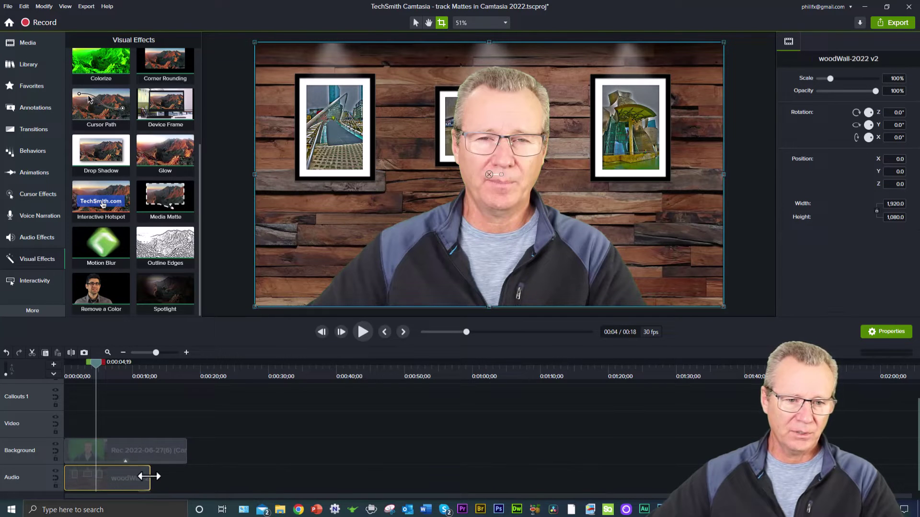
left_click_drag(150, 479, 186, 480)
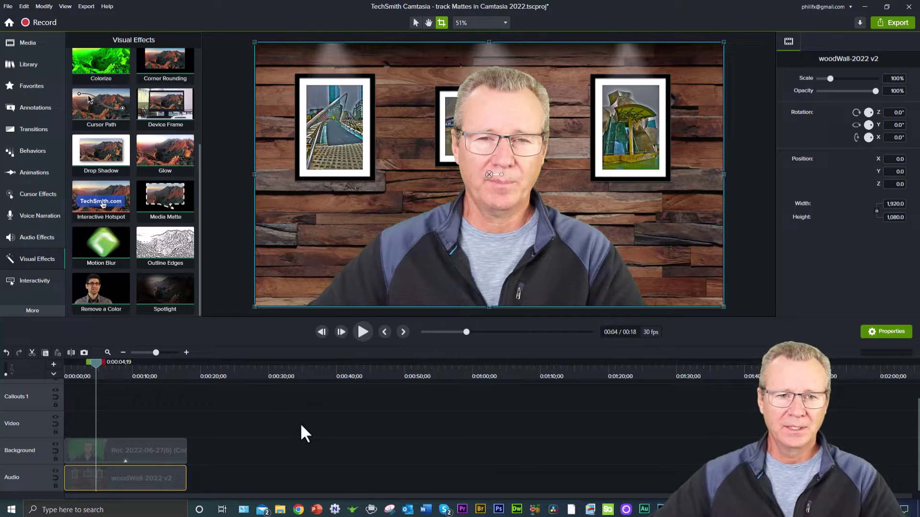
left_click(237, 223)
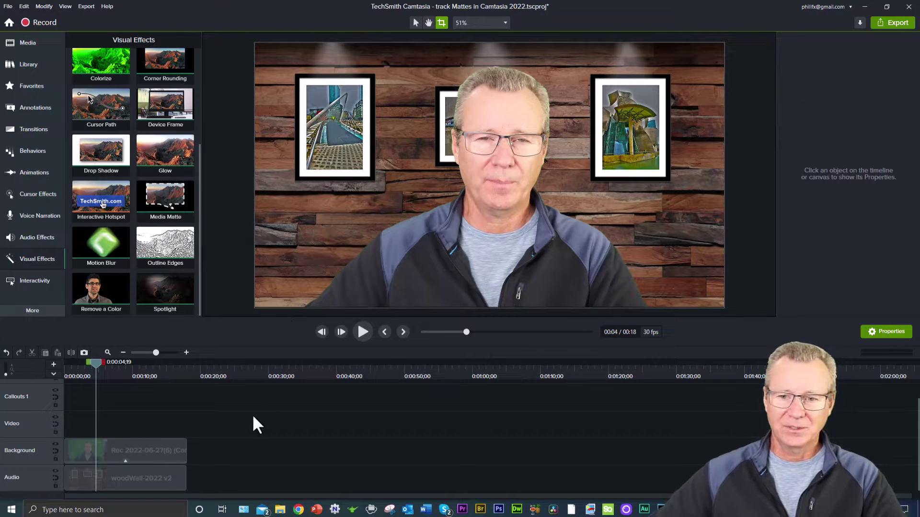
Move the wood wall clip to about 1:23 and delete the presenter's Remove a Color effect
left_click_drag(126, 480, 667, 477)
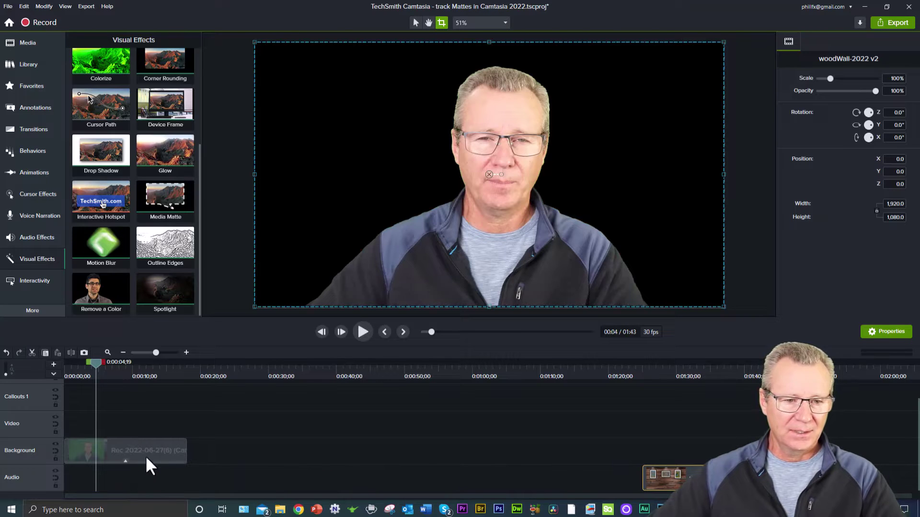
left_click_drag(148, 452, 149, 452)
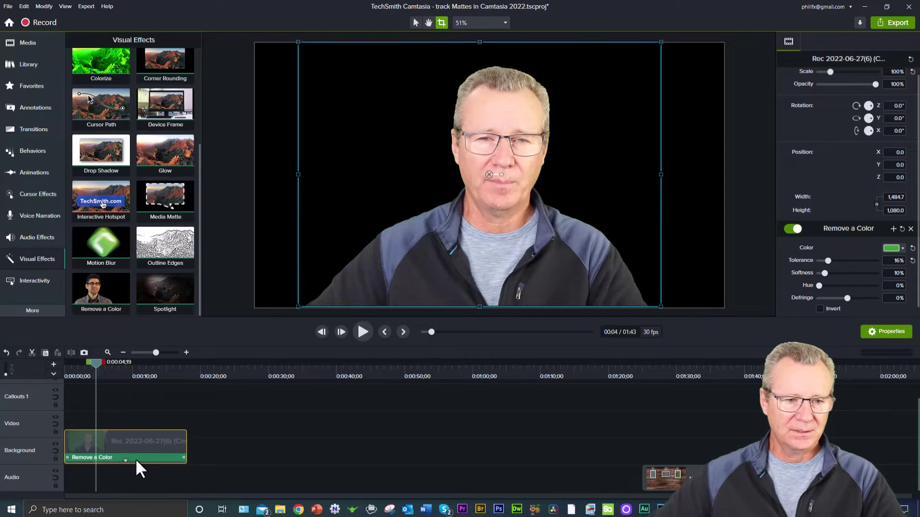
right_click(134, 458)
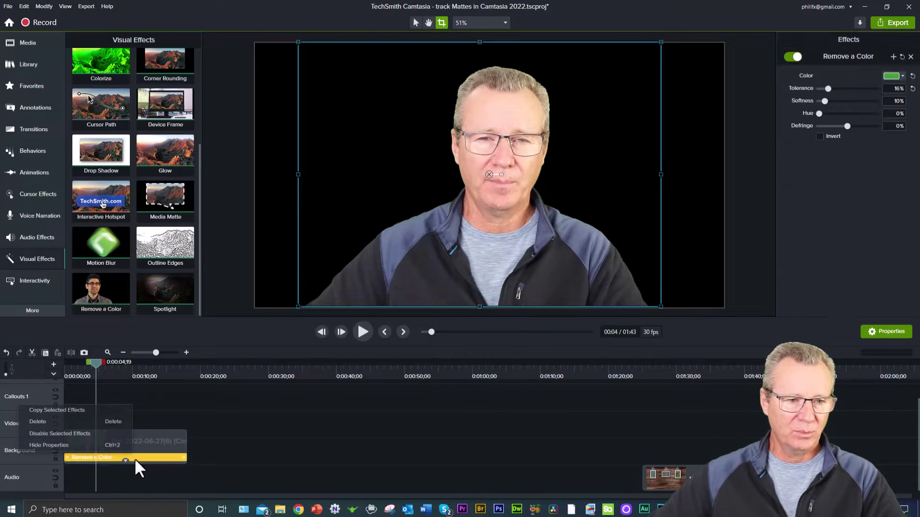
left_click(38, 422)
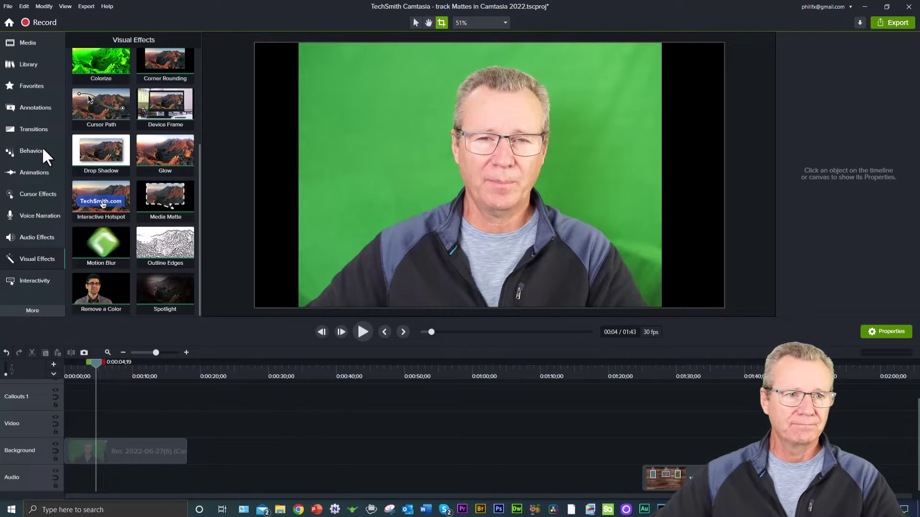
Add an orange triangle shape and enlarge it wide and tall across the presenter
left_click(27, 105)
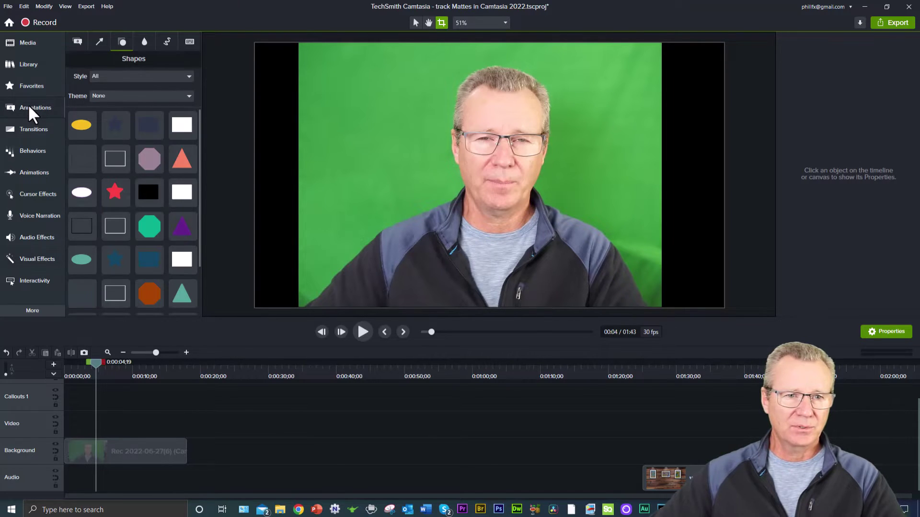
left_click_drag(182, 160, 185, 423)
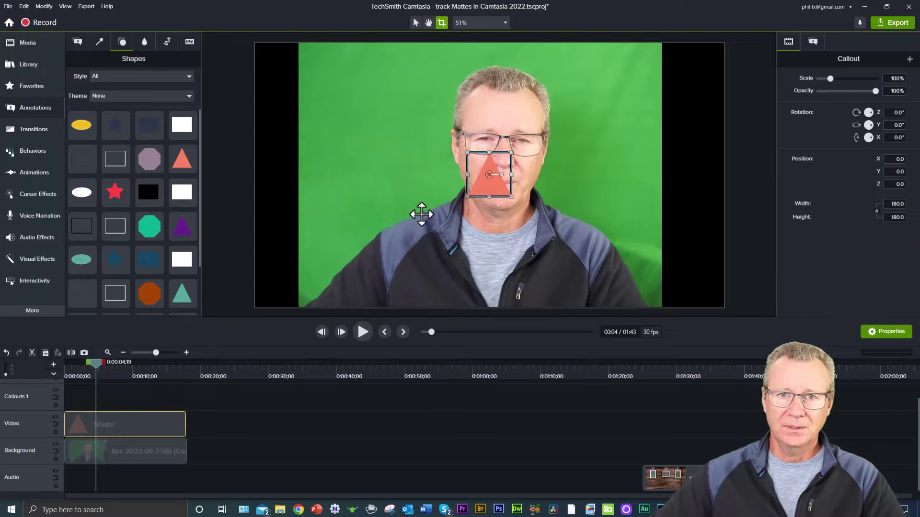
left_click(415, 22)
left_click_drag(467, 196, 296, 309)
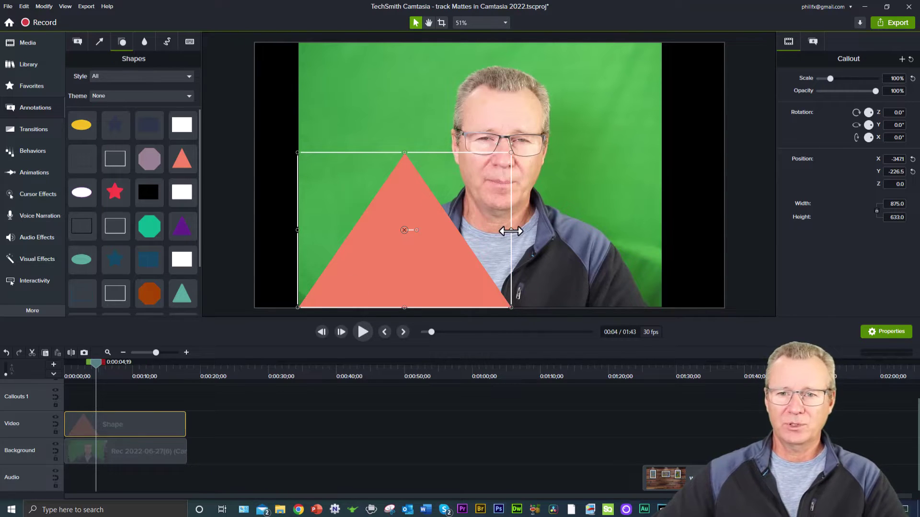
left_click_drag(512, 231, 660, 230)
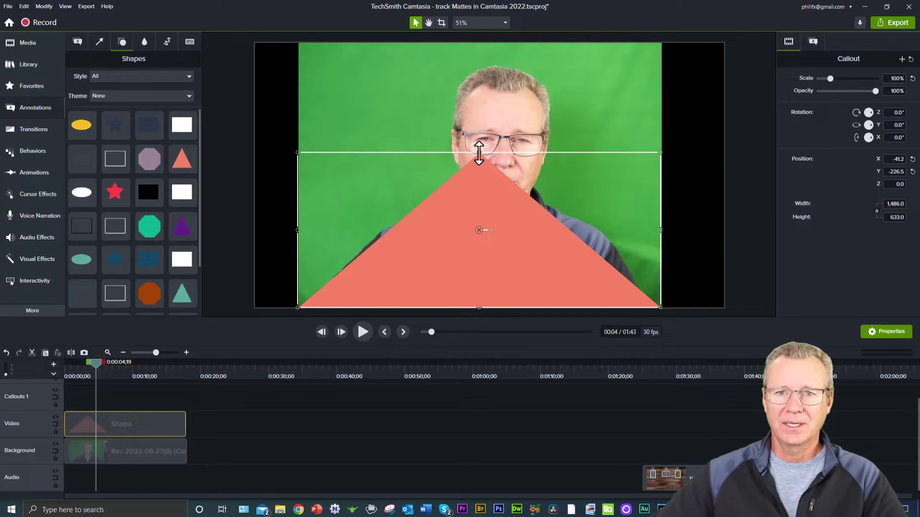
left_click_drag(479, 153, 461, 51)
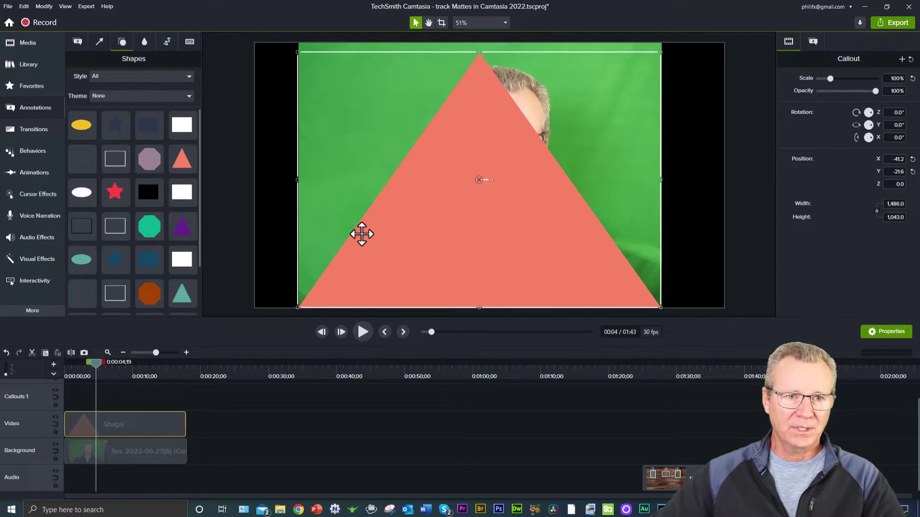
Add a white rectangle over the triangle's peak, make it taller, and select both shape clips
left_click_drag(183, 125, 189, 402)
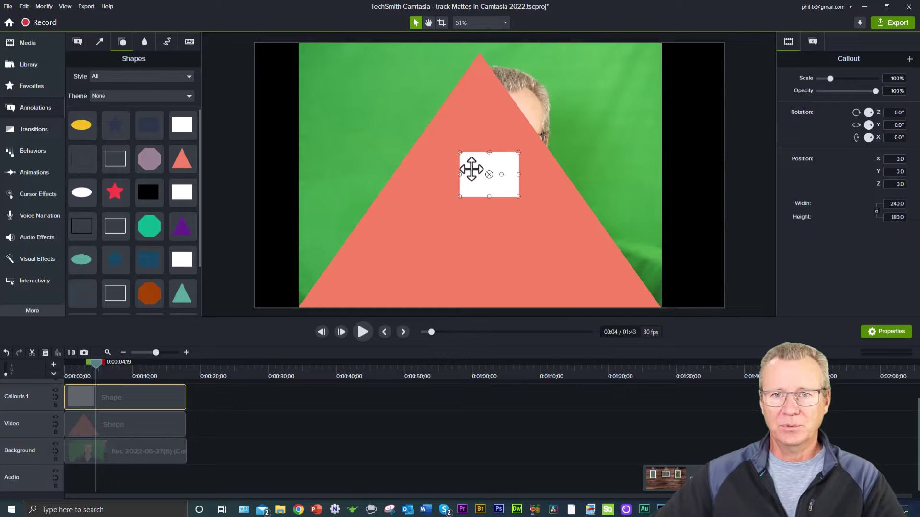
left_click_drag(470, 164, 560, 80)
left_click_drag(513, 101, 515, 158)
left_click(273, 203)
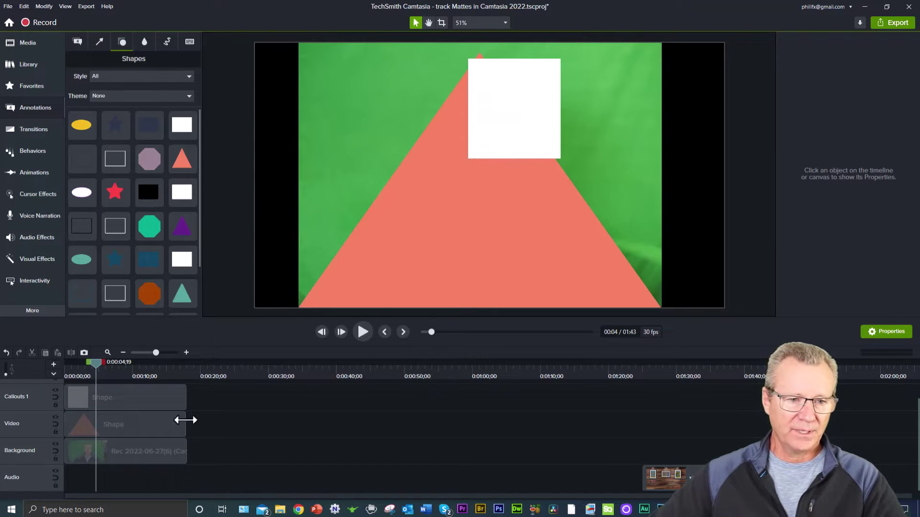
left_click_drag(194, 424, 139, 393)
Group the triangle and rectangle clips and apply a Media Matte to the group
right_click(140, 392)
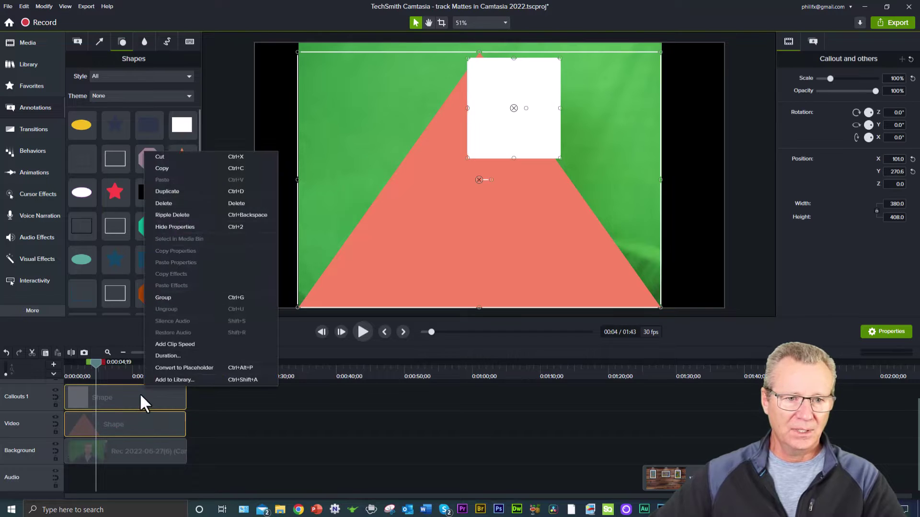
left_click(164, 297)
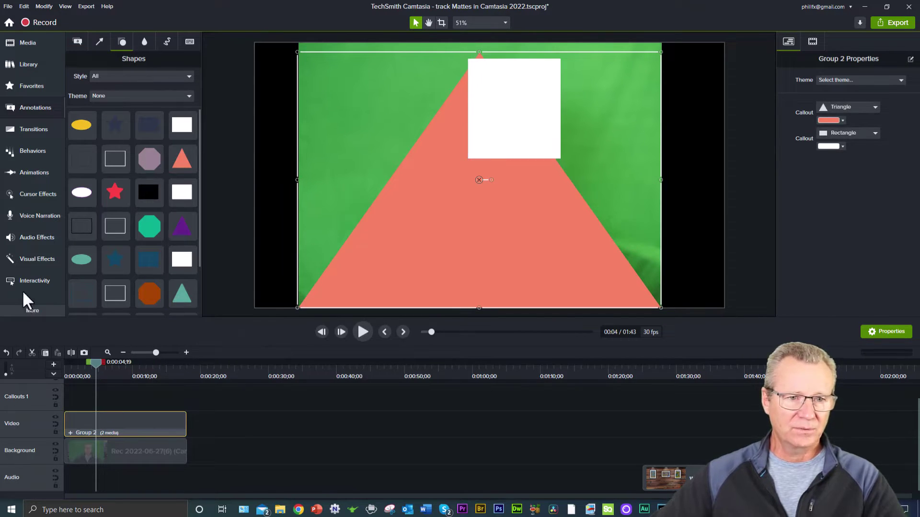
left_click(35, 258)
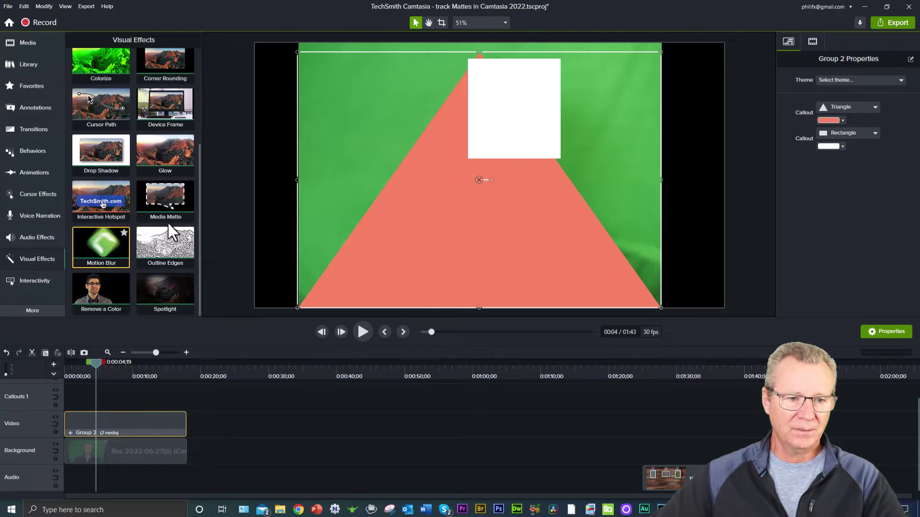
left_click_drag(166, 198, 117, 428)
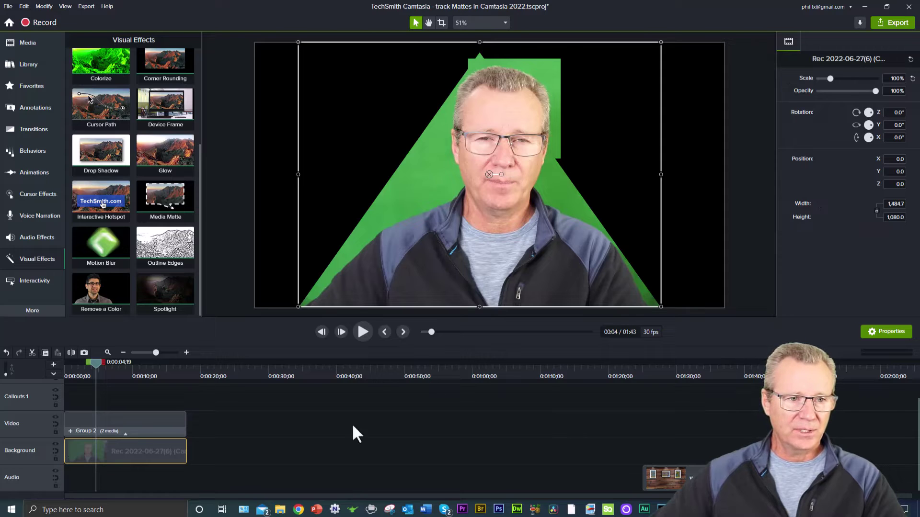
Reapply Remove a Color, sample the green backdrop, and set Tolerance 13% and Hue 25%
left_click(34, 258)
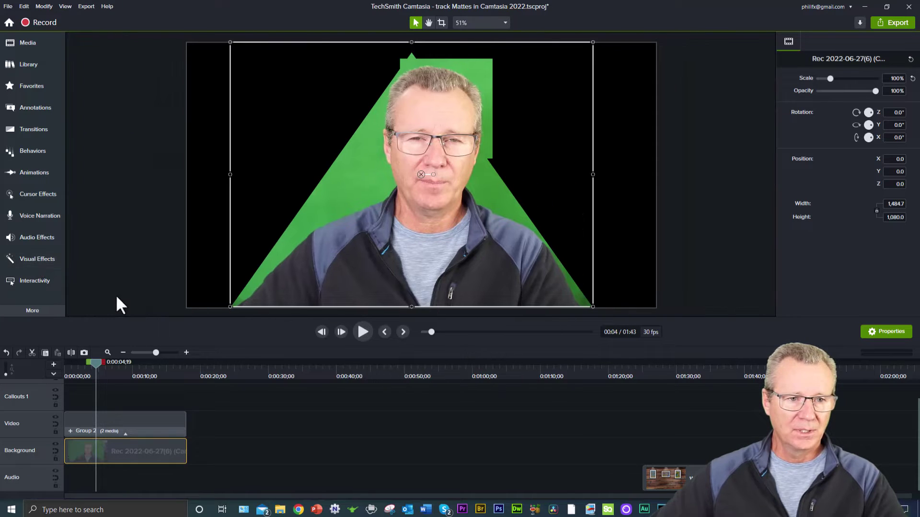
left_click(38, 258)
left_click_drag(98, 290, 133, 453)
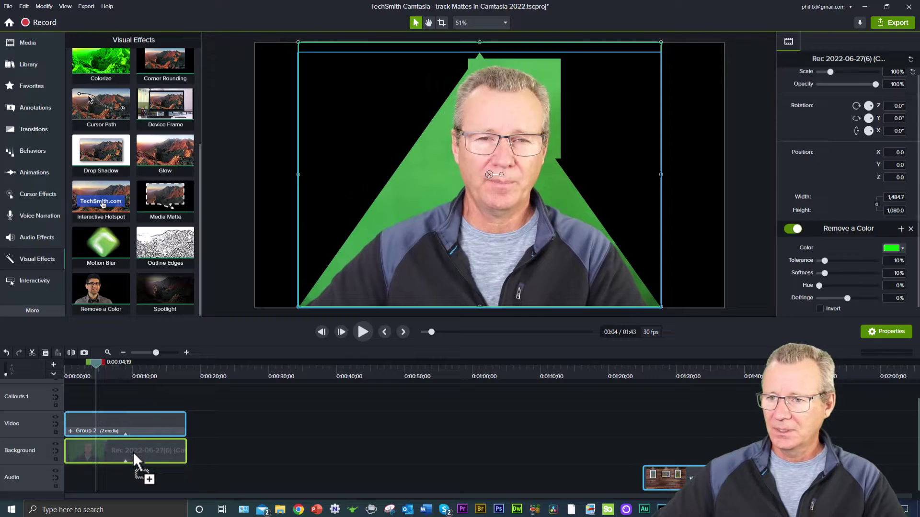
left_click(902, 248)
left_click(897, 254)
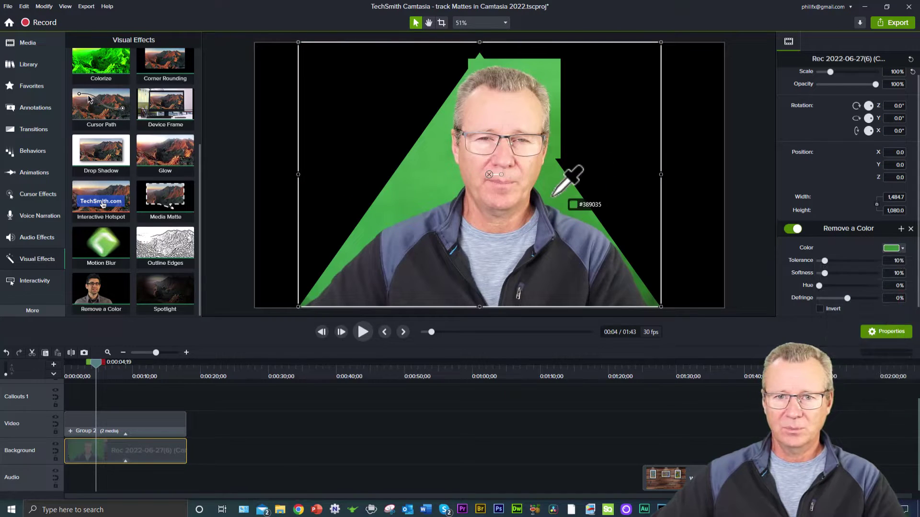
left_click(430, 172)
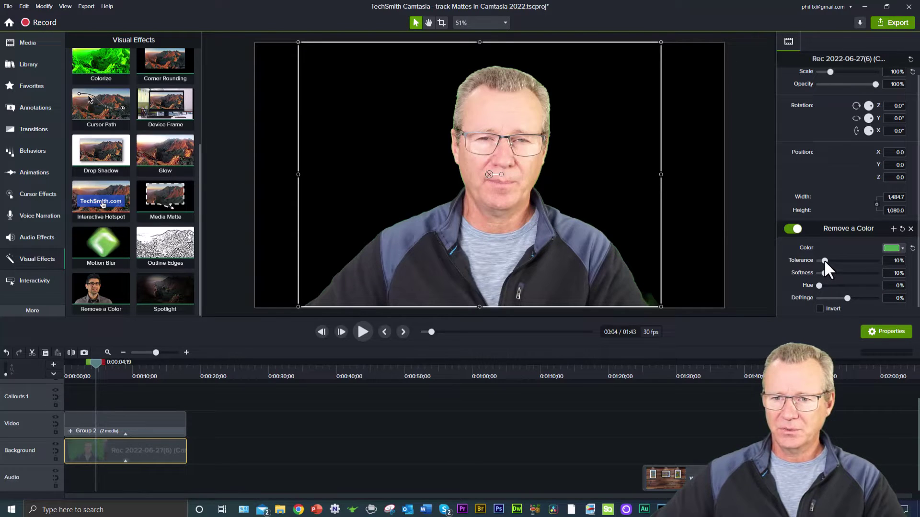
left_click_drag(824, 260, 826, 259)
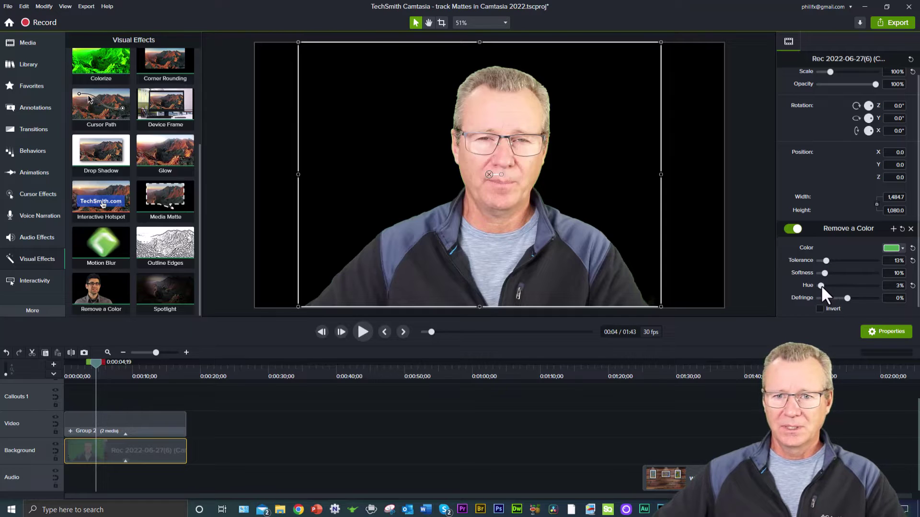
left_click_drag(827, 286, 833, 286)
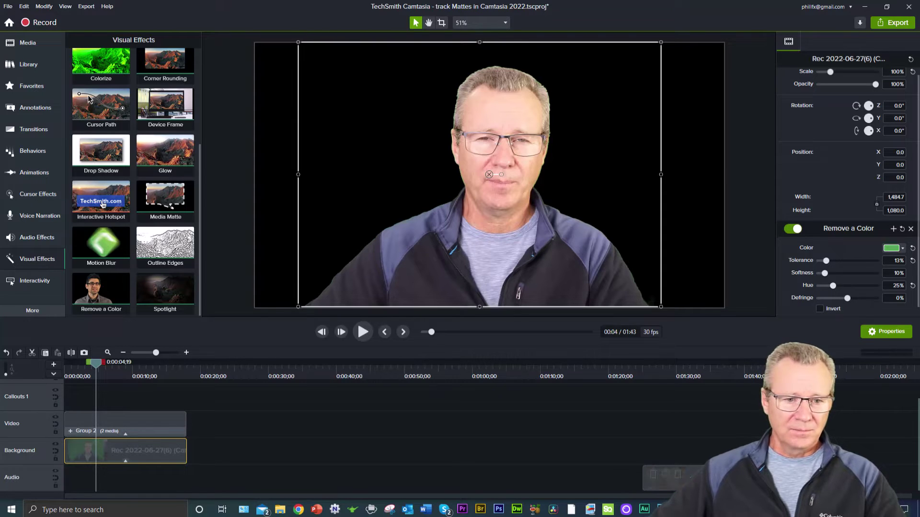
Place woodWall-2022 v2 behind the presenter and shrink him into a bottom-right picture-in-picture
left_click_drag(694, 479, 59, 480)
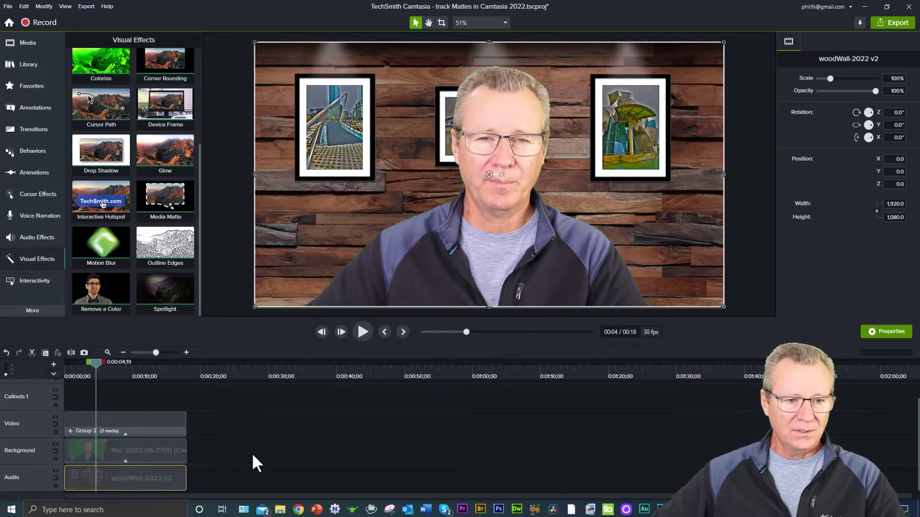
left_click_drag(98, 409, 136, 450)
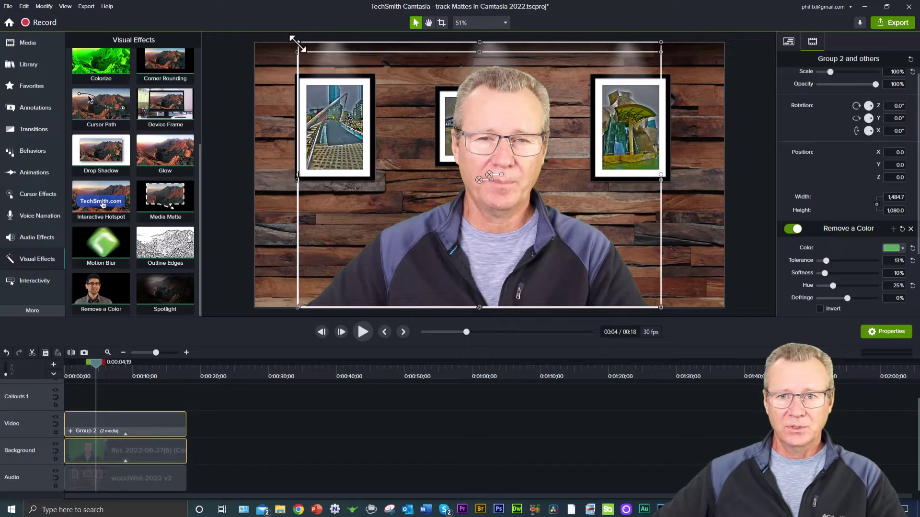
left_click_drag(298, 43, 517, 205)
left_click_drag(602, 284, 663, 282)
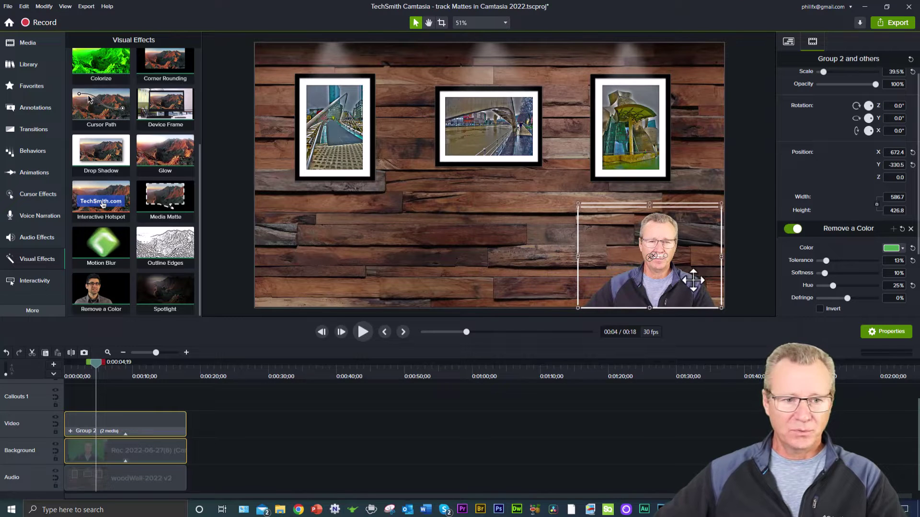
left_click(746, 269)
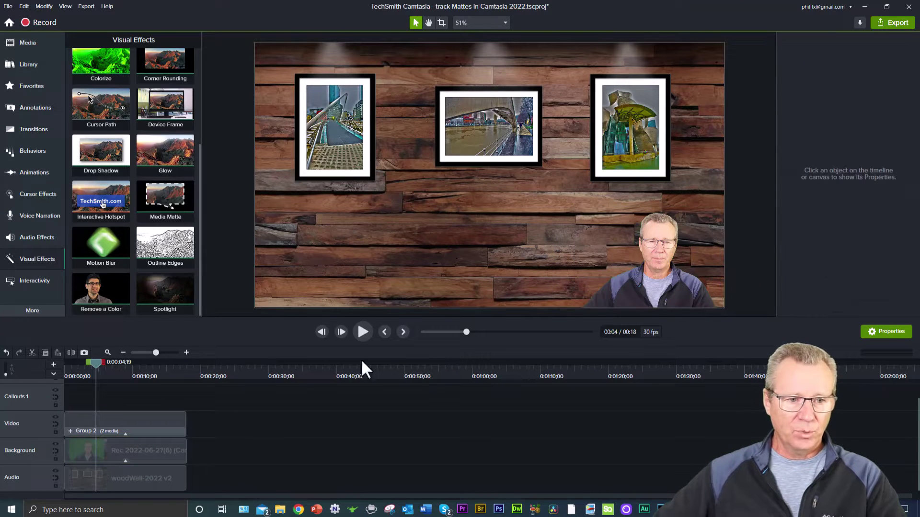
left_click(78, 367)
Play the composite, then move the playhead into the P1010651 desk video at 0:04:30;19
left_click(360, 331)
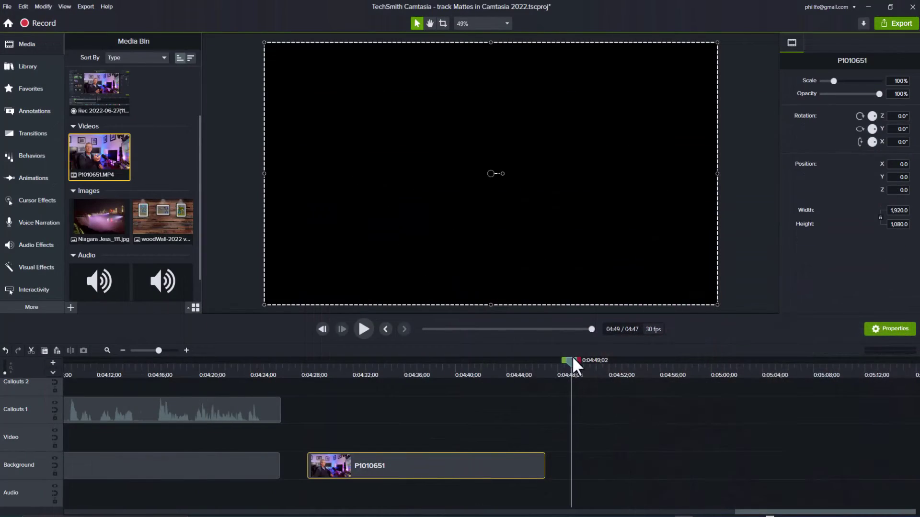
left_click_drag(573, 361, 329, 384)
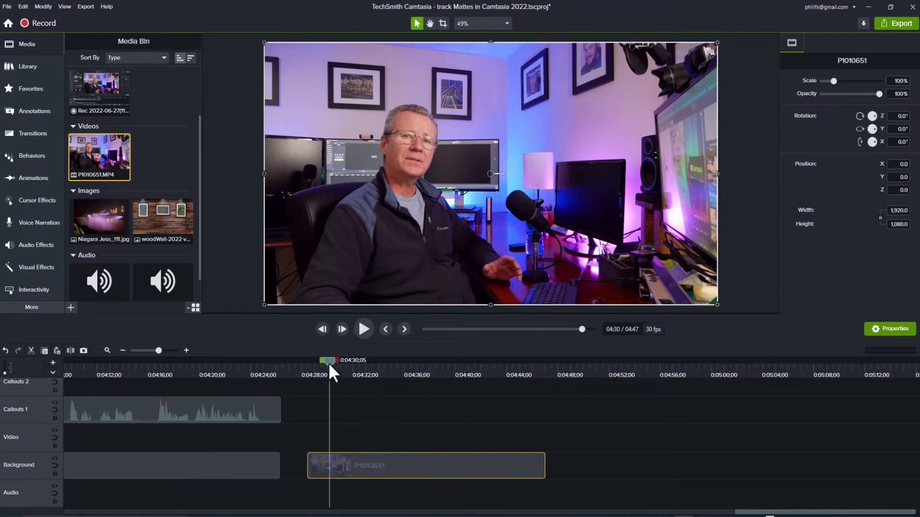
left_click_drag(327, 358, 333, 365)
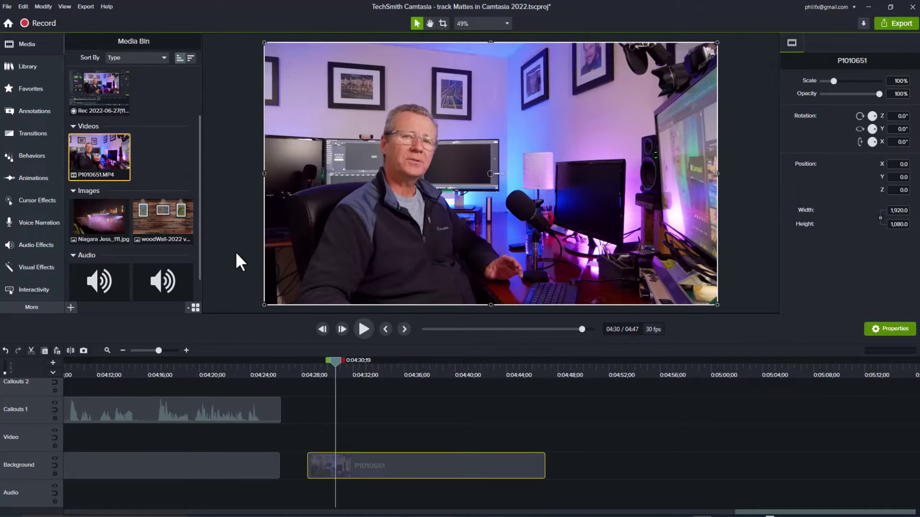
Add a yellow circle spanning the P1010651 clip and enlarge it over the video
left_click(39, 112)
left_click_drag(82, 292, 307, 449)
left_click_drag(368, 435, 543, 439)
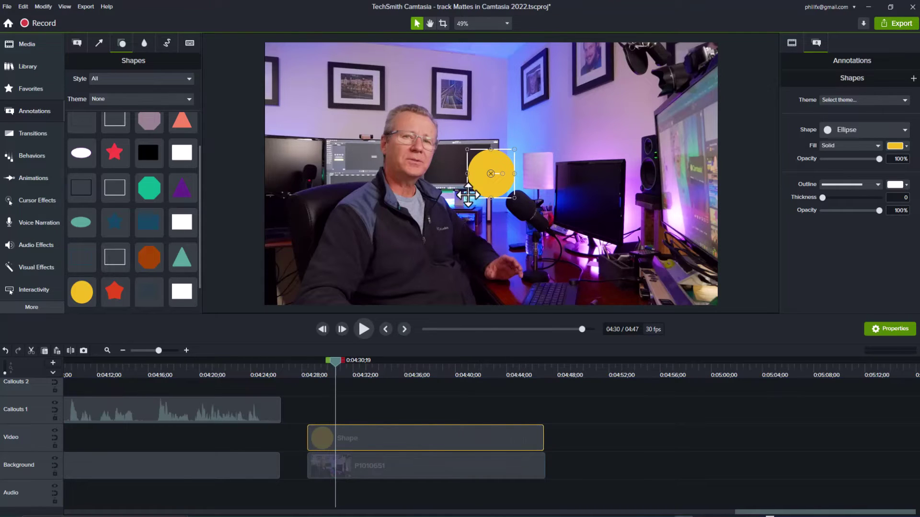
left_click_drag(467, 198, 379, 288)
left_click_drag(428, 259, 395, 198)
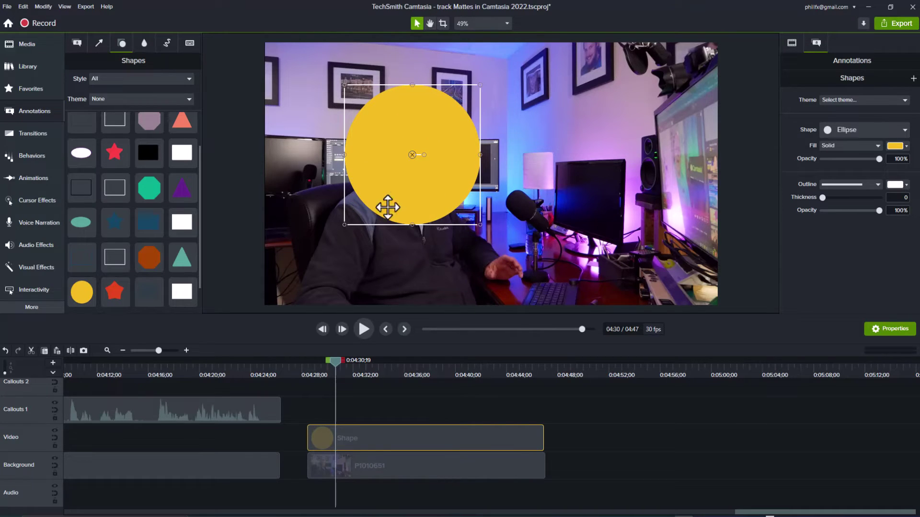
Add a white square spanning the clip and position both shapes lower left, square filling the circle's lower-left quarter
left_click_drag(181, 222, 308, 409)
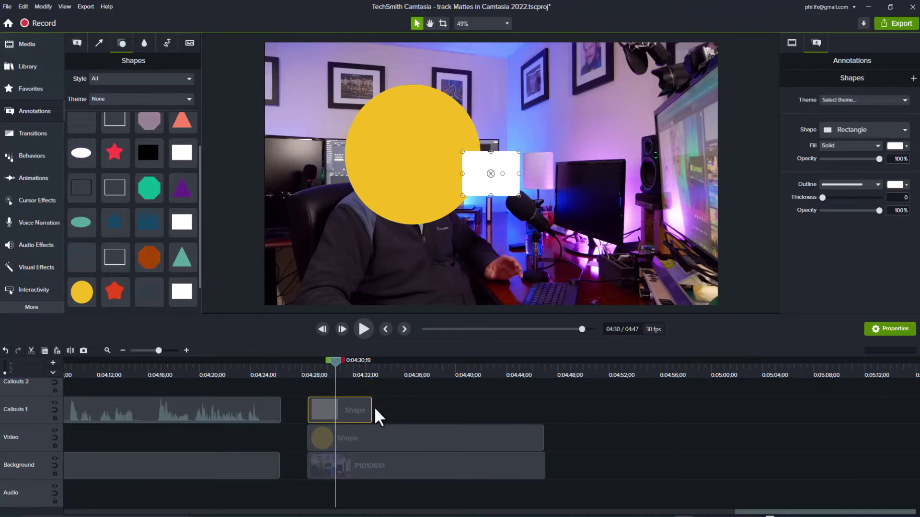
left_click_drag(371, 410, 543, 410)
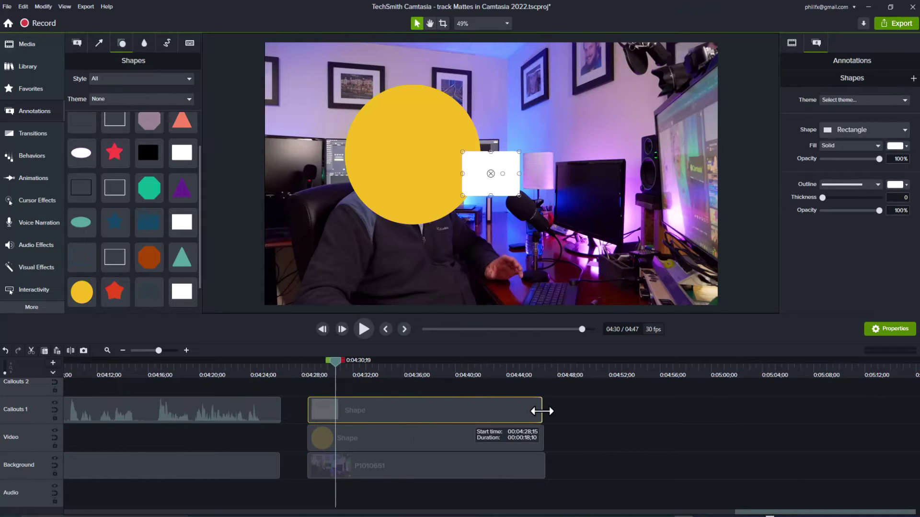
left_click_drag(400, 174, 315, 260)
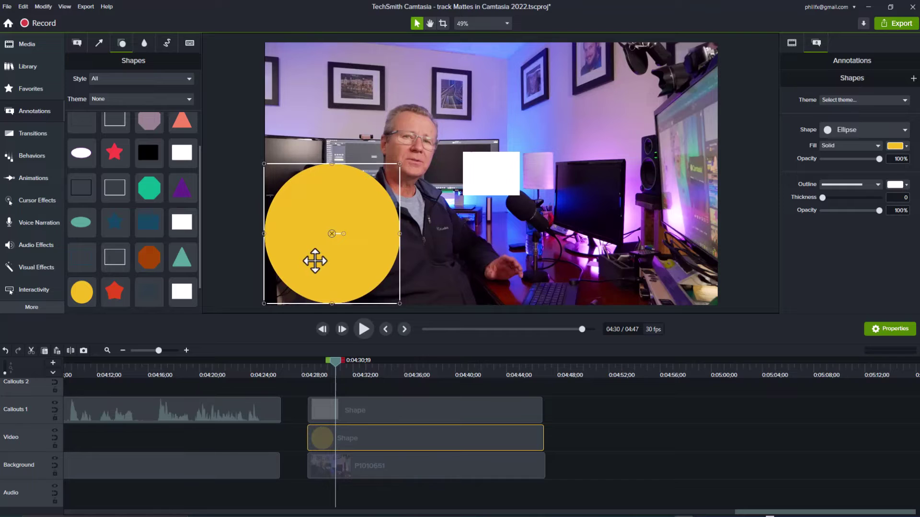
left_click(487, 180)
left_click_drag(479, 185, 281, 290)
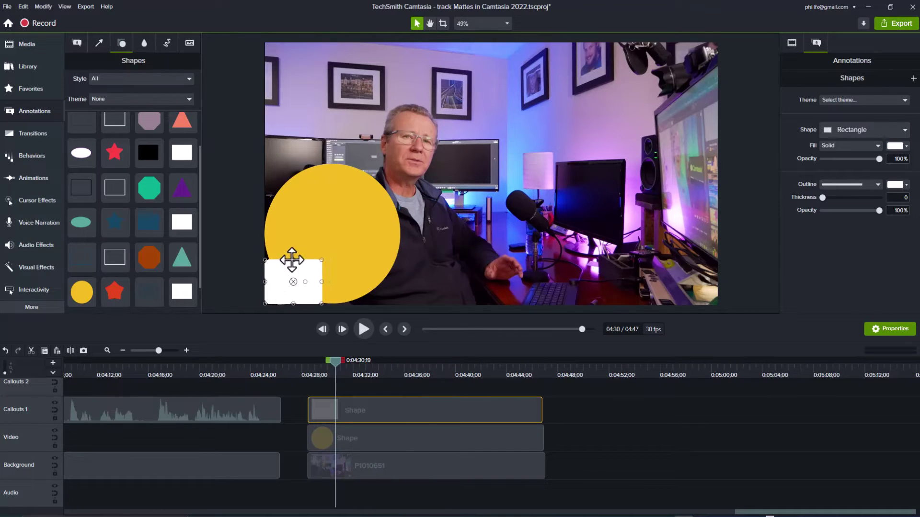
left_click_drag(293, 259, 293, 226)
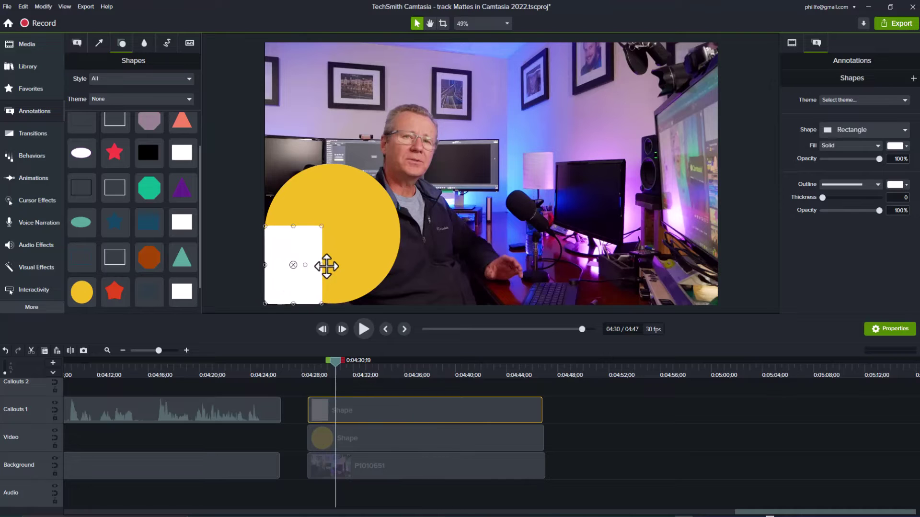
left_click_drag(321, 265, 331, 265)
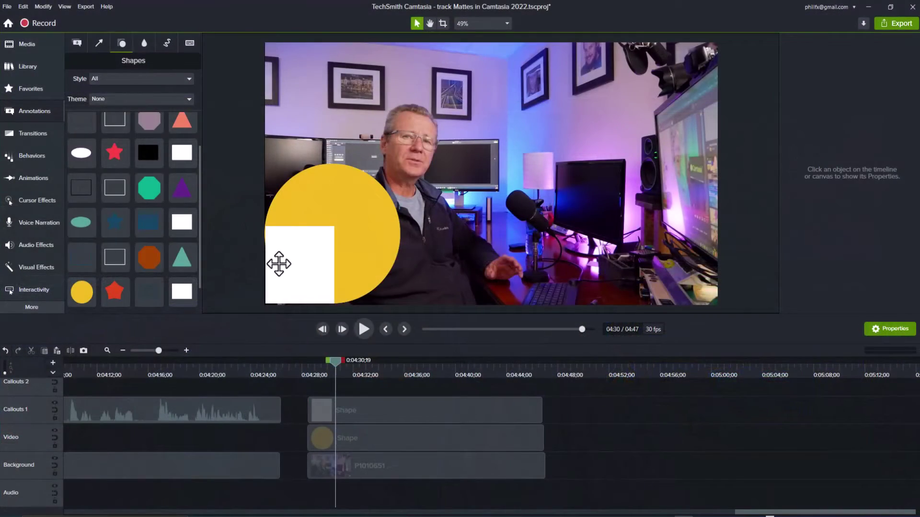
Check how the white square and yellow circle fit together by selecting each in turn
left_click(279, 264)
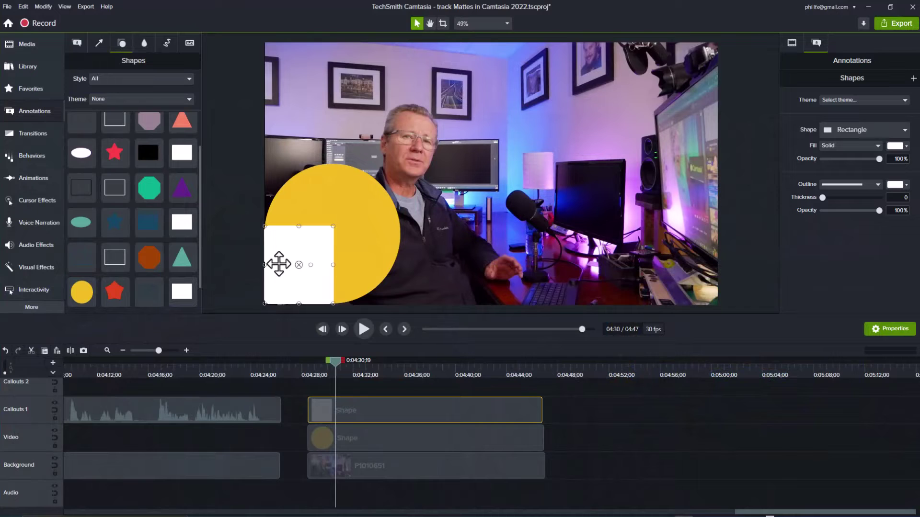
left_click(234, 246)
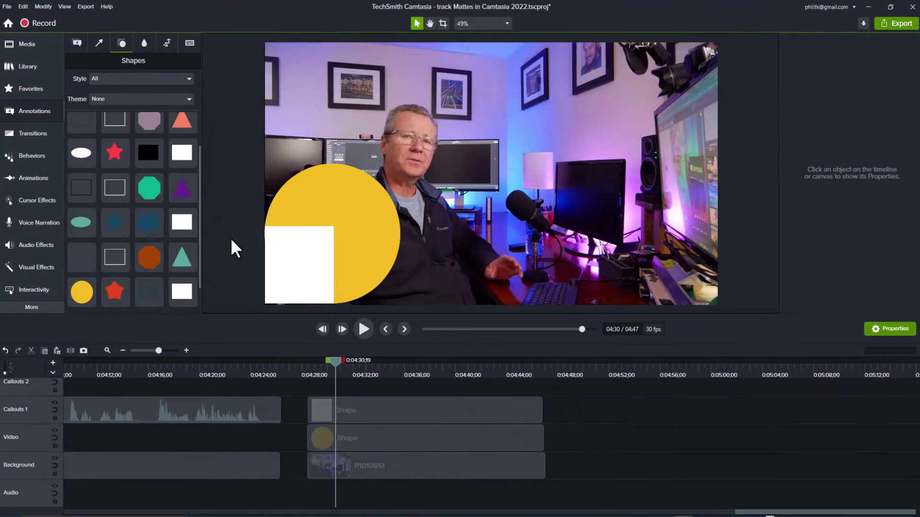
left_click(352, 223)
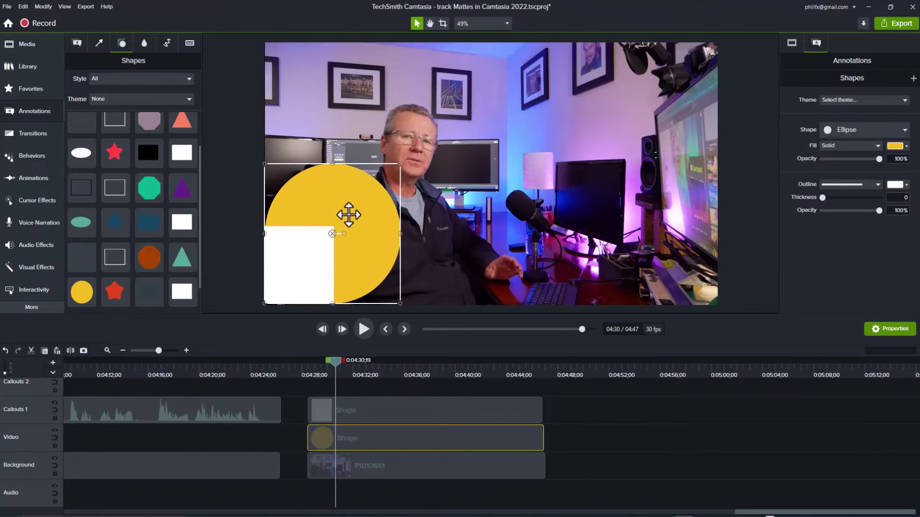
left_click(224, 238)
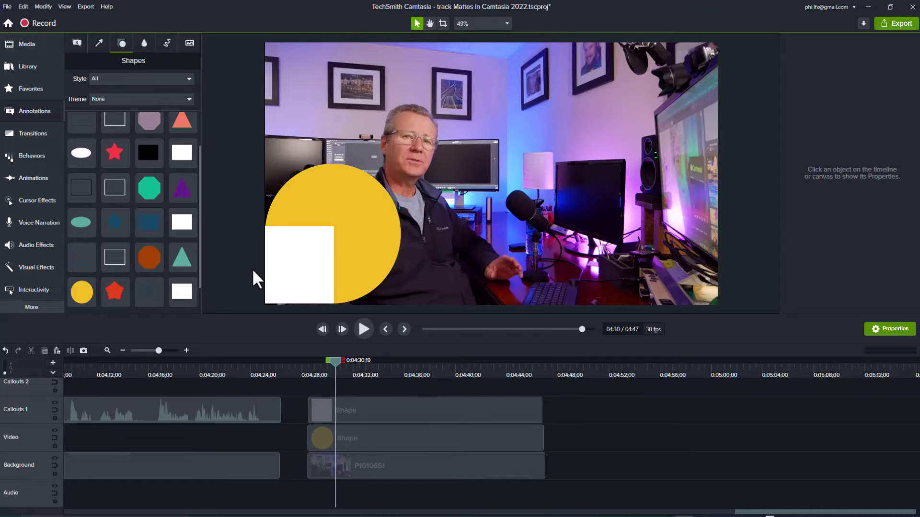
left_click(298, 268)
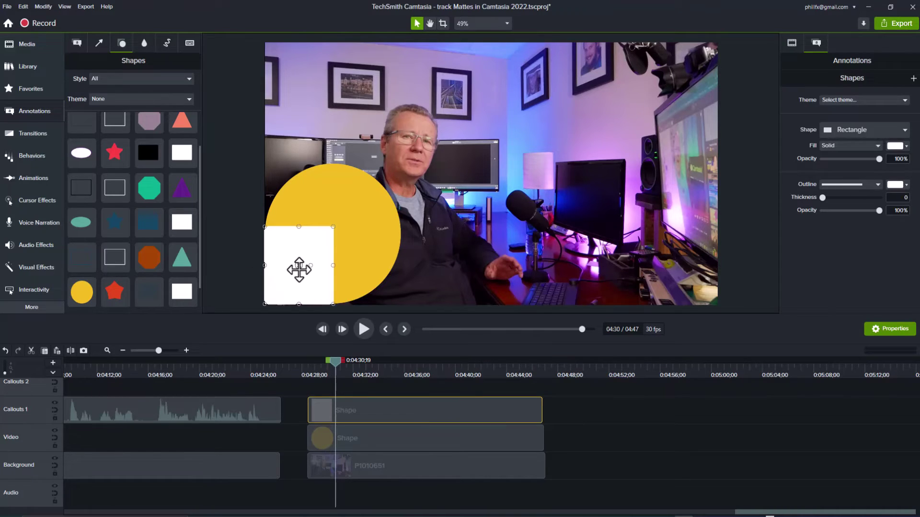
left_click(224, 287)
Copy the circle and square clips and paste the copies later, around 0:04:50
left_click_drag(393, 387, 412, 438)
right_click(413, 437)
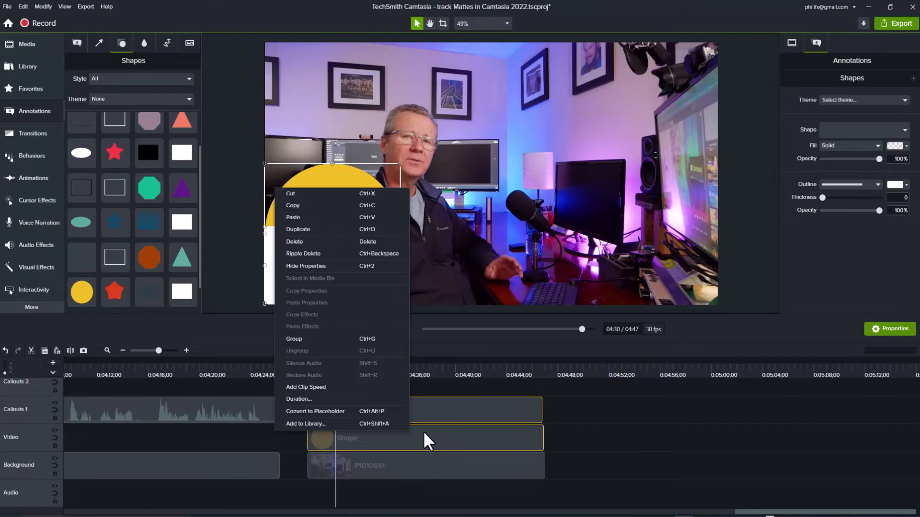
left_click(550, 417)
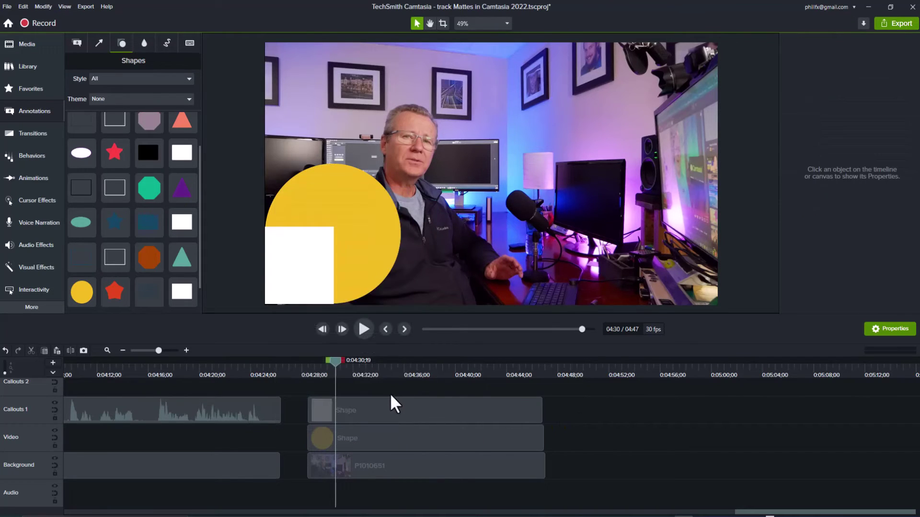
left_click_drag(390, 394, 434, 440)
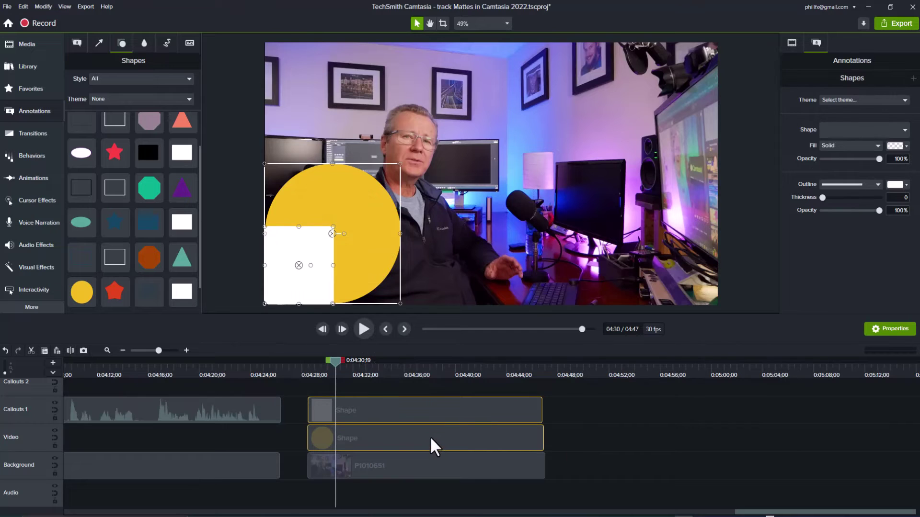
key("ctrl+c")
key("ctrl+v")
left_click_drag(506, 388, 745, 481)
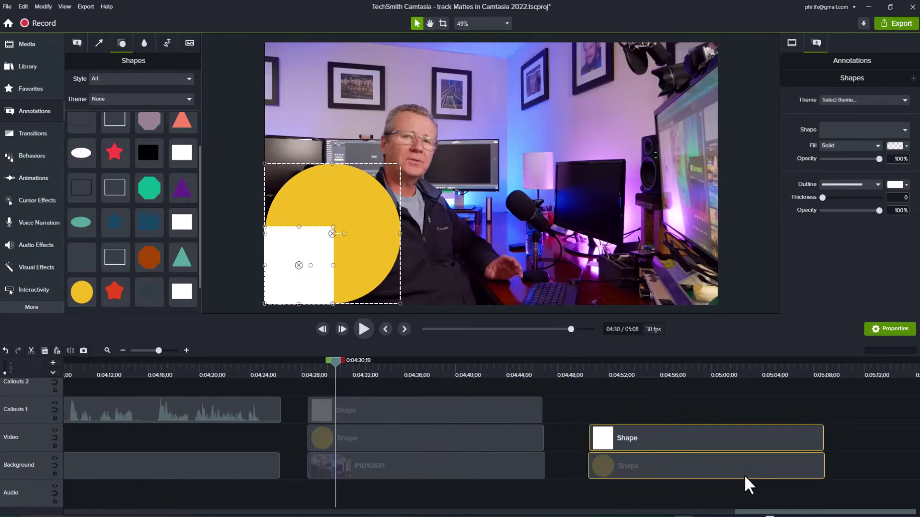
Group the yellow circle and white square clips into Group 19
left_click_drag(386, 389, 421, 438)
right_click(422, 438)
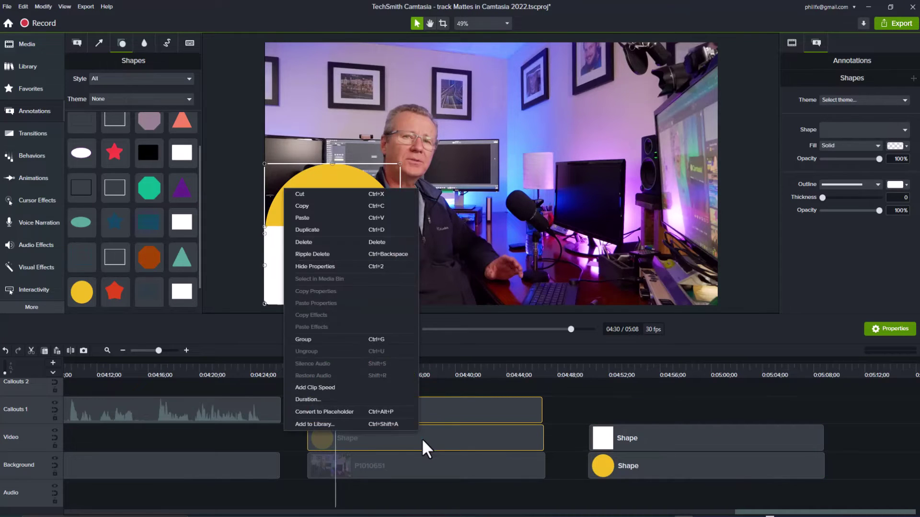
left_click(300, 339)
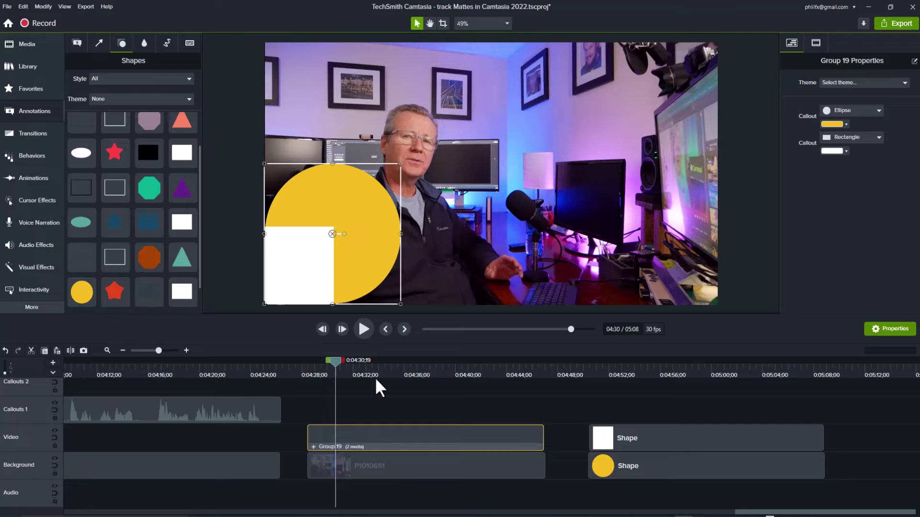
Apply Media Matte to Group 19, move the masked presenter up, and select it with P1010651
left_click(39, 269)
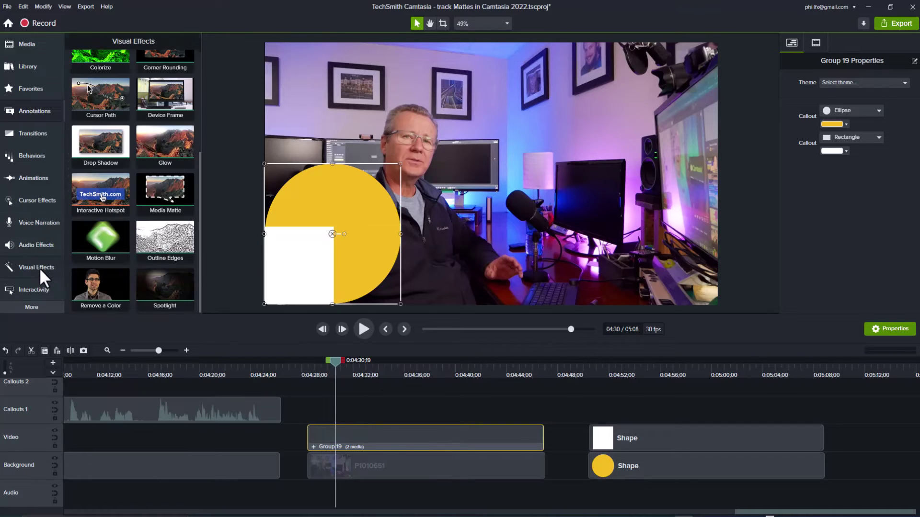
left_click_drag(165, 194, 404, 431)
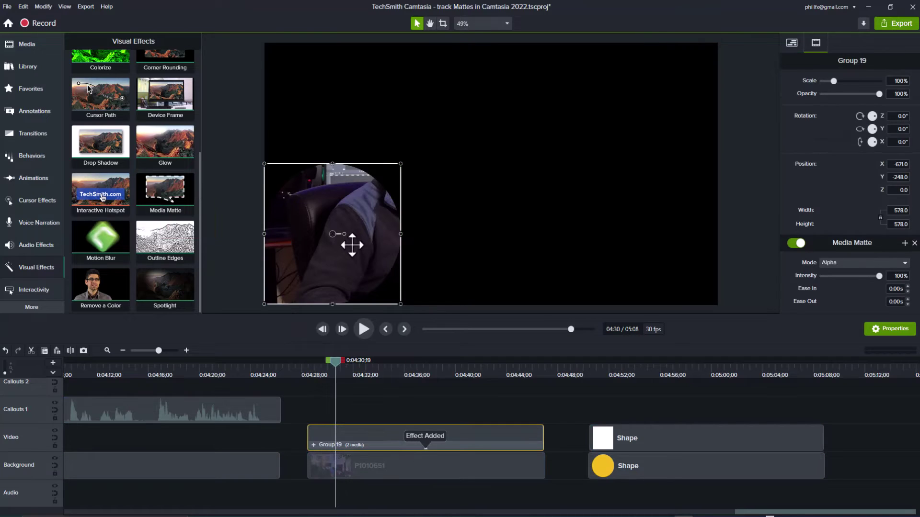
left_click_drag(349, 250, 422, 195)
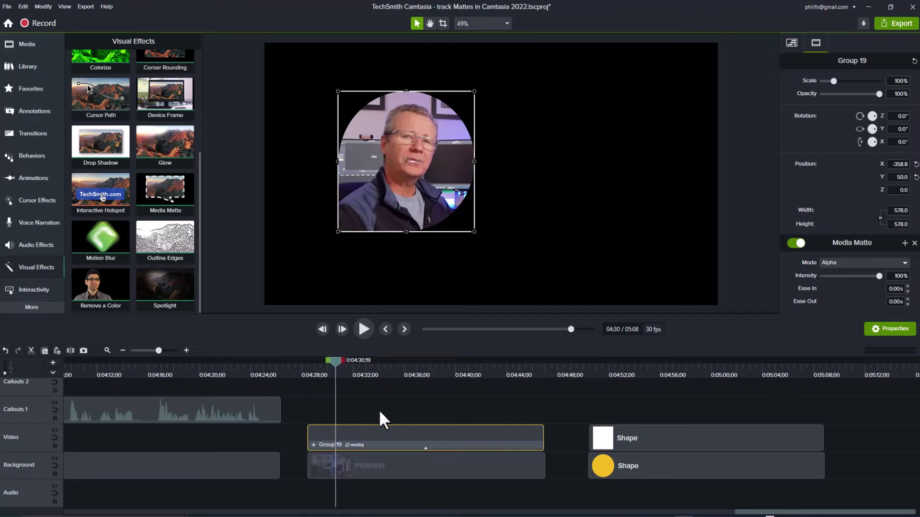
left_click_drag(415, 424, 427, 484)
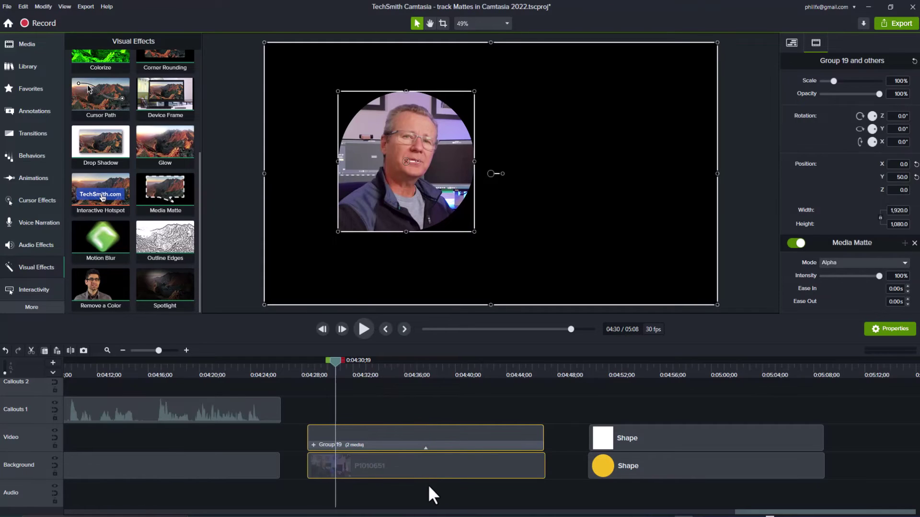
Group Group 19 with the P1010651 clip into Group 20
right_click(419, 466)
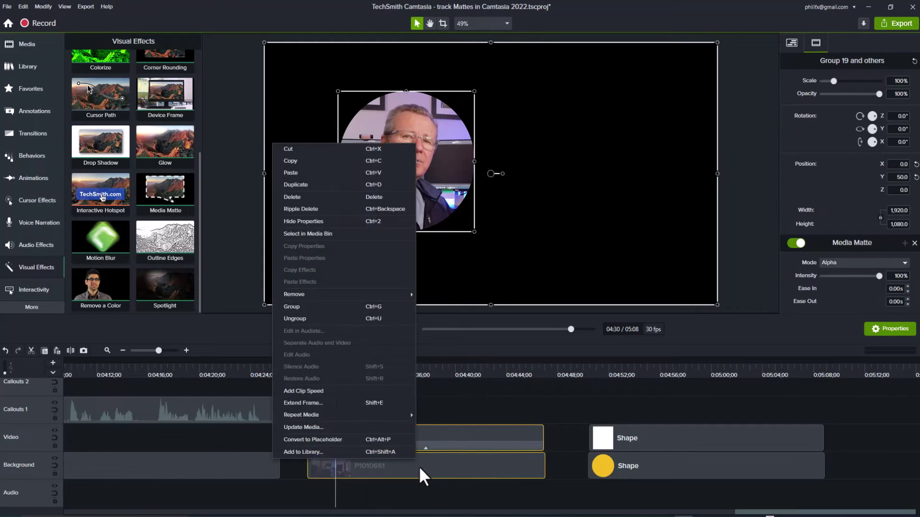
left_click(291, 307)
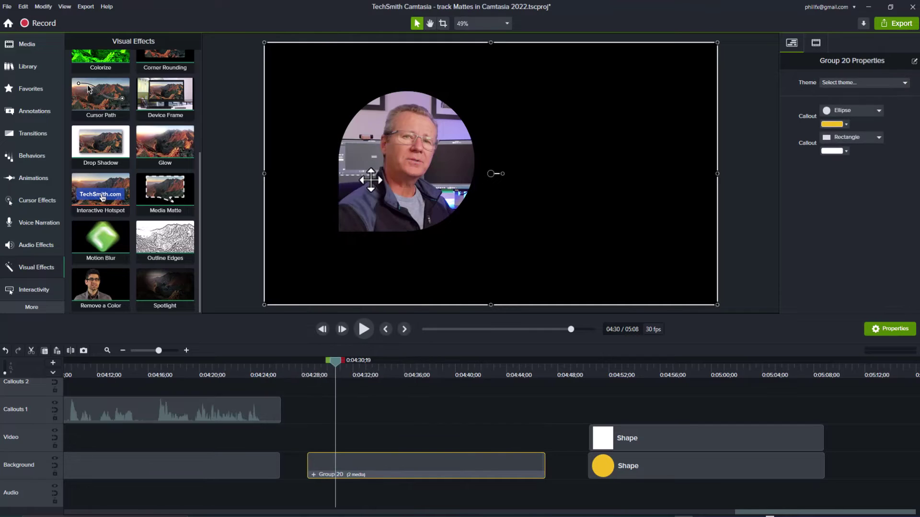
mouse_move(380, 194)
left_mouse_down()
mouse_move(370, 194)
mouse_move(382, 194)
left_mouse_up()
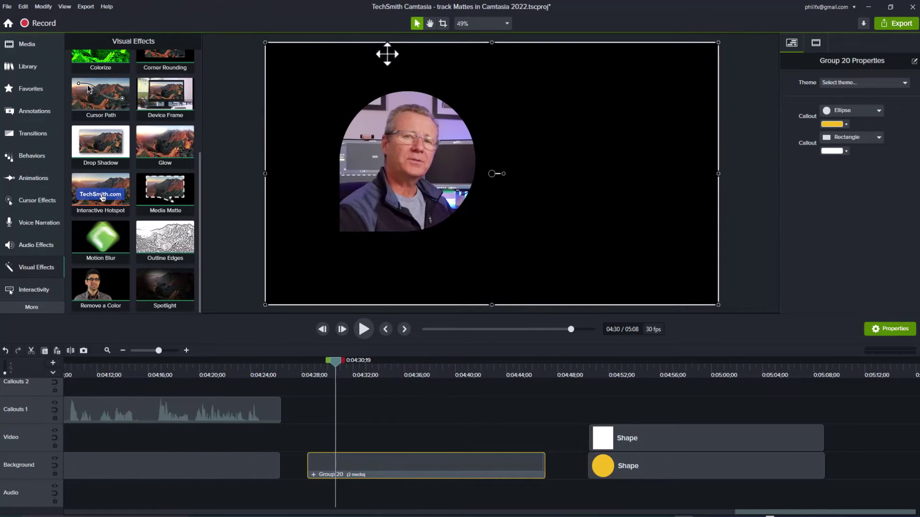
Crop Group 20 tightly around the teardrop and move it to the Callouts 1 track
left_click(443, 23)
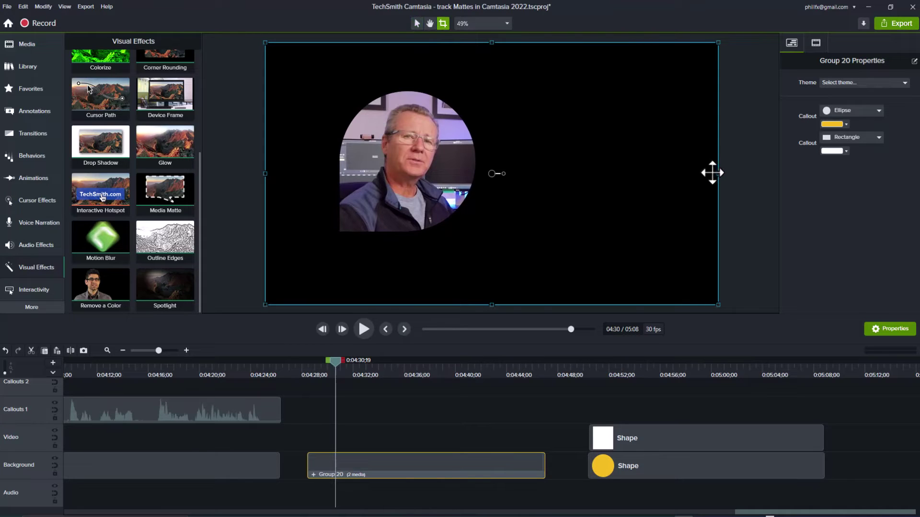
left_click_drag(718, 306, 499, 261)
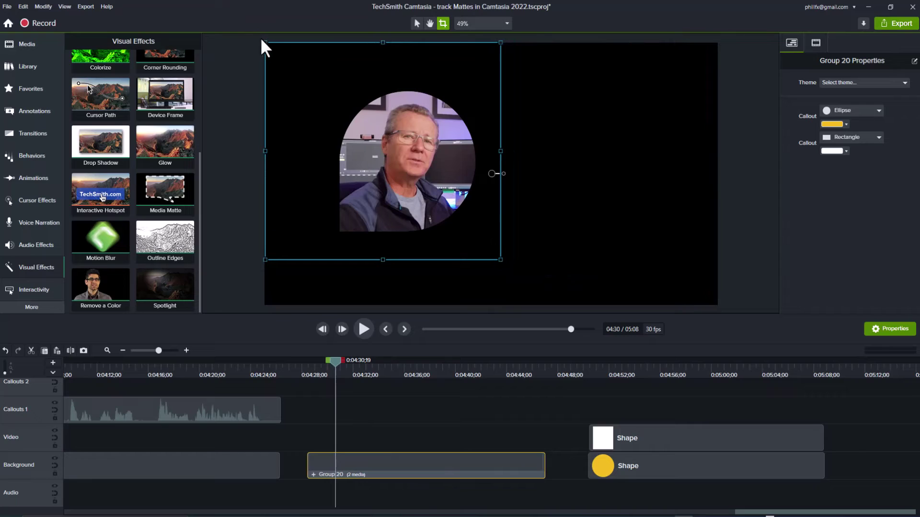
left_click_drag(265, 42, 309, 75)
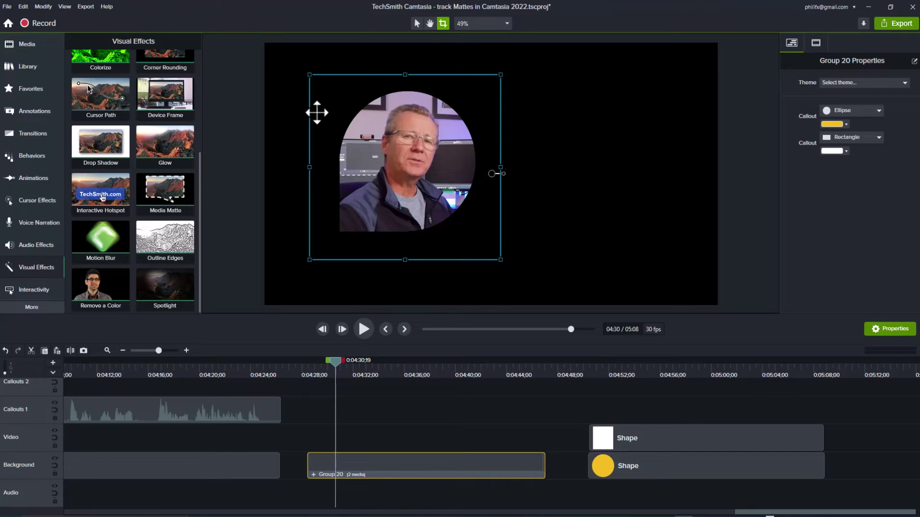
left_click_drag(396, 184, 390, 205)
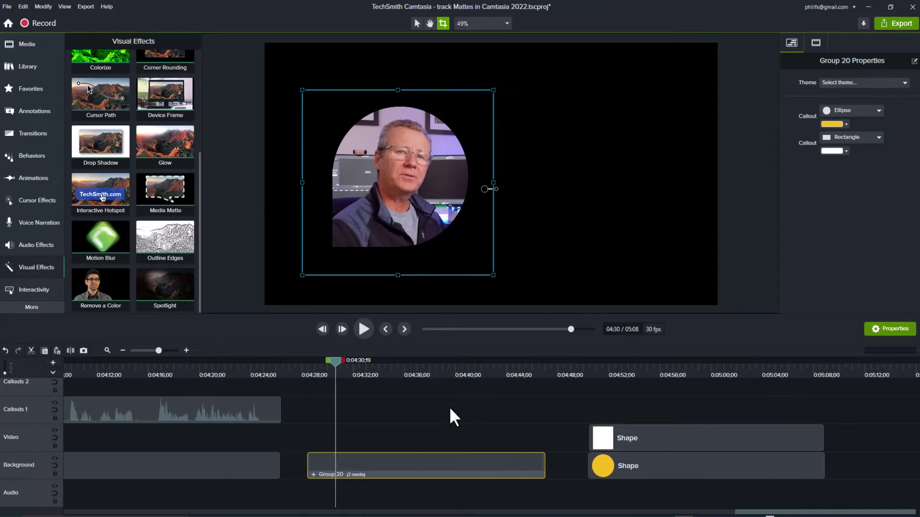
left_click_drag(398, 461, 392, 403)
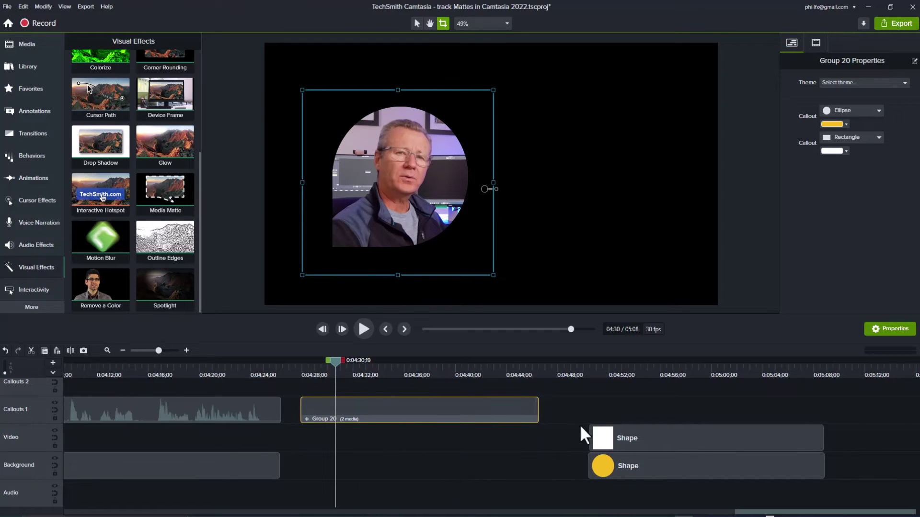
Select the ellipse Shape clip and set its fill colour to hex FFFFFF
mouse_move(643, 415)
left_mouse_down()
mouse_move(719, 475)
mouse_move(405, 472)
left_mouse_up()
left_click(378, 507)
left_click(380, 472)
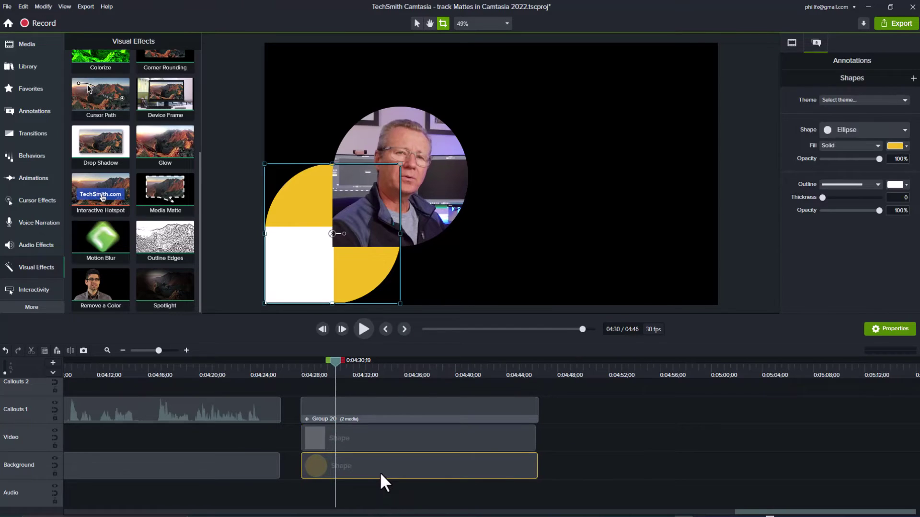
left_click_drag(381, 474, 381, 477)
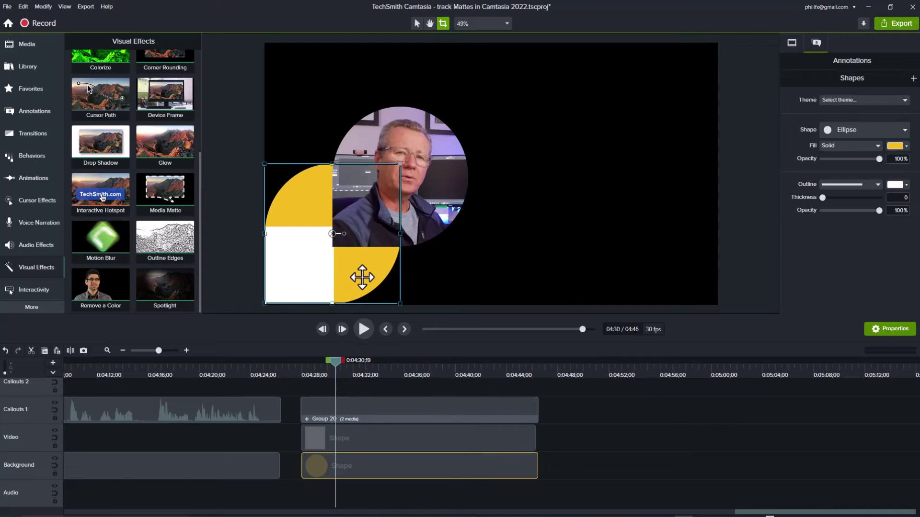
left_click(904, 144)
left_click(825, 192)
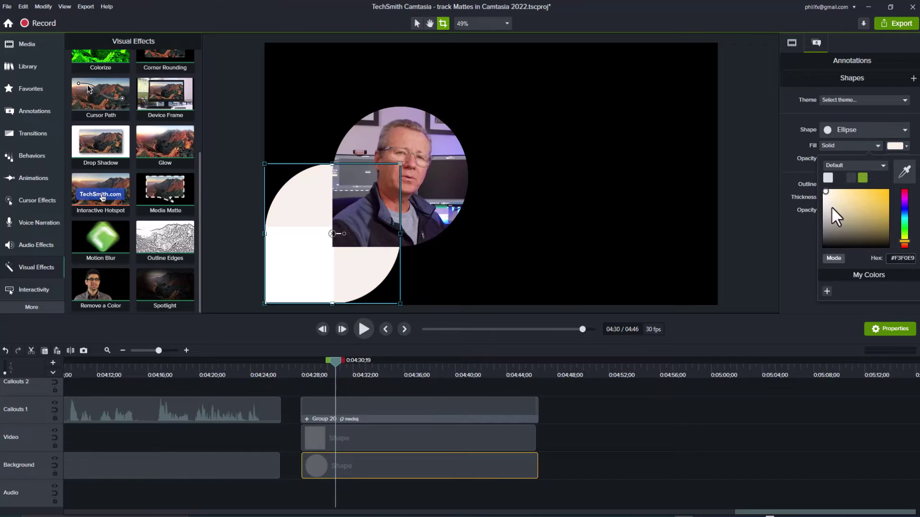
left_click(895, 259)
type("ffffff")
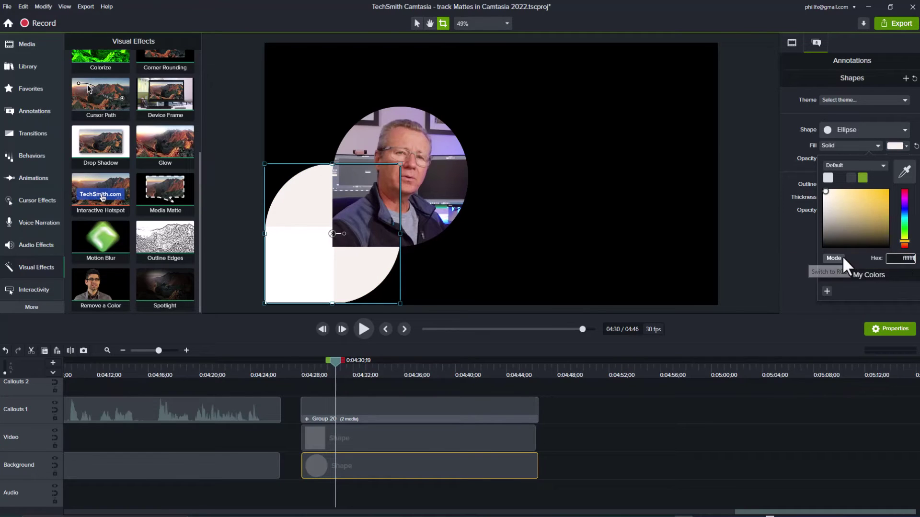
key("Return")
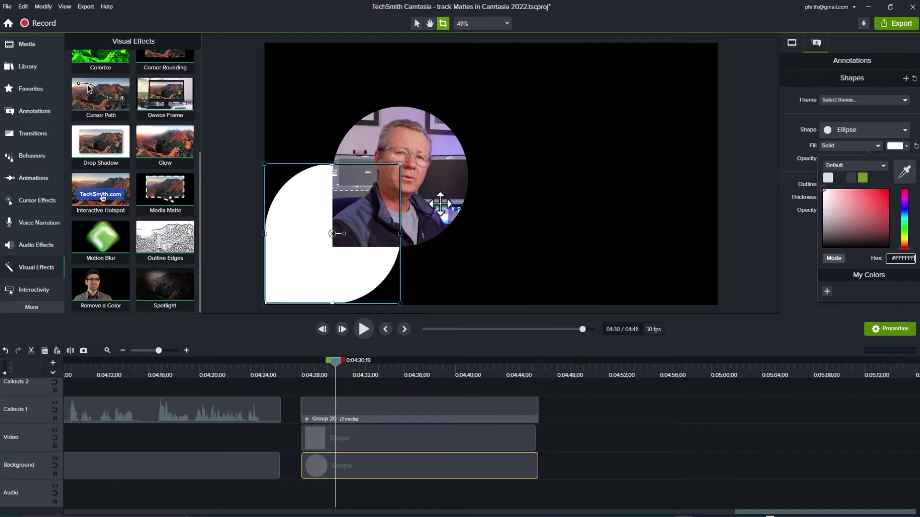
left_click(229, 241)
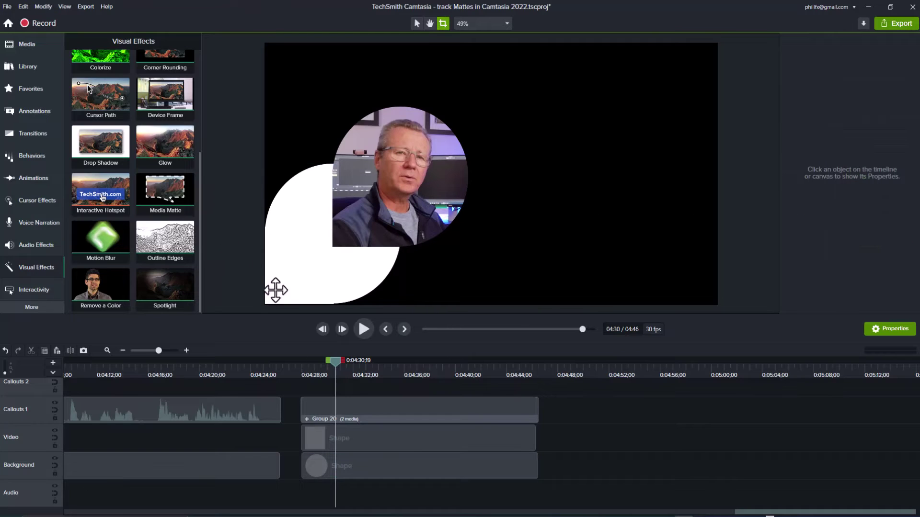
Group the two white Shape clips into Group 21
left_click(387, 464)
left_click(387, 435, "ctrl")
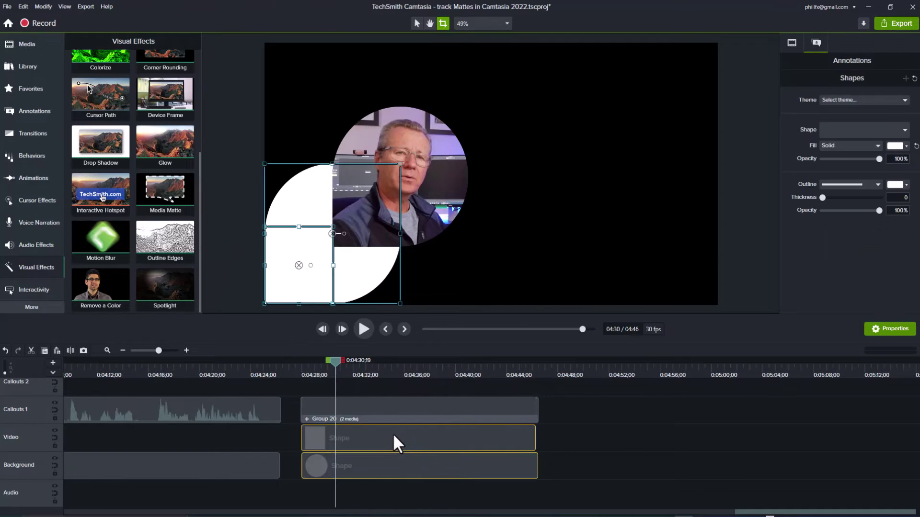
right_click(393, 433)
left_click(270, 335)
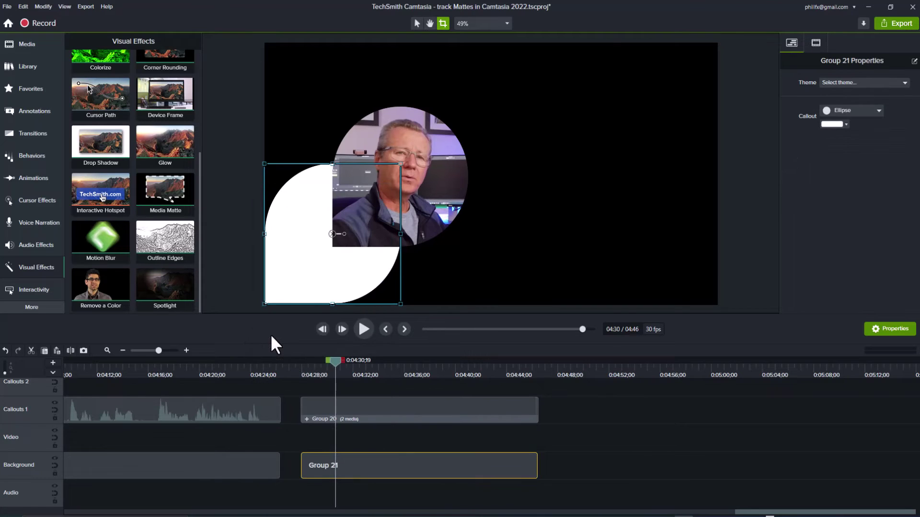
left_click(415, 23)
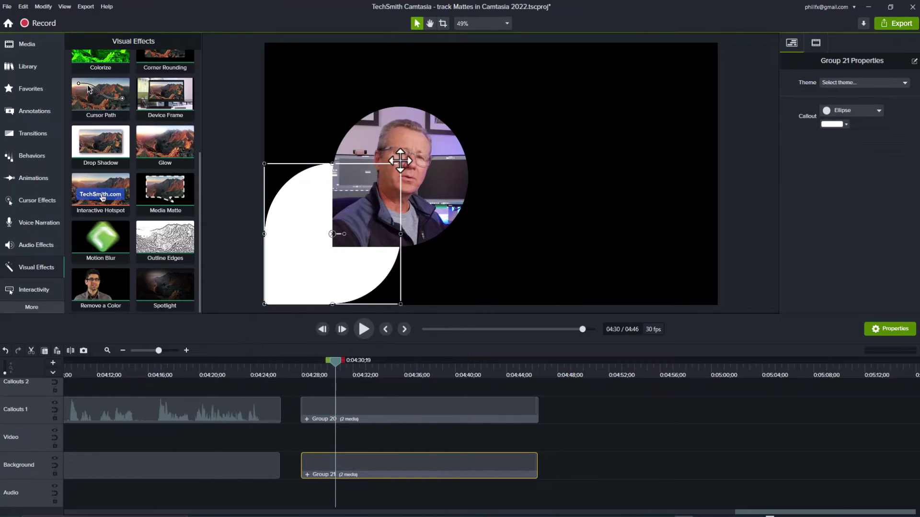
Scale Group 21 so the white teardrop sits just around the masked video
left_click_drag(401, 163, 472, 119)
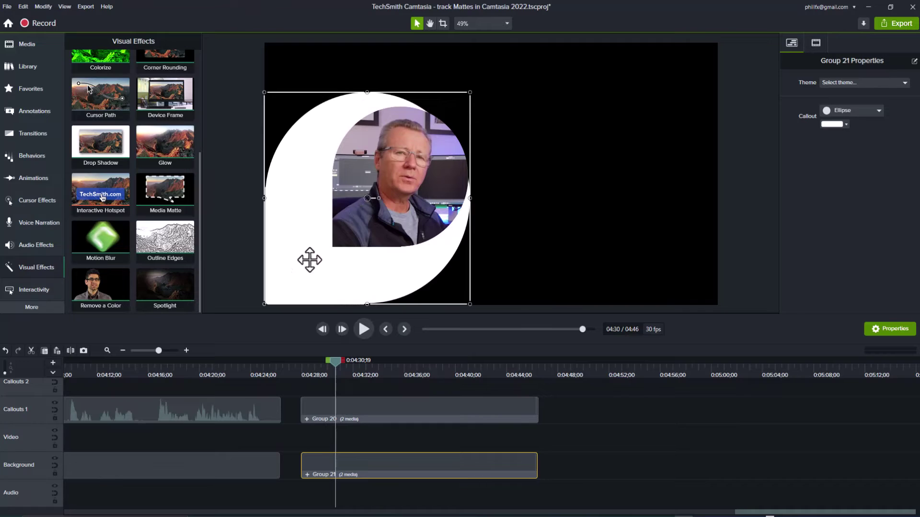
left_click_drag(311, 264, 258, 316)
left_click(386, 111)
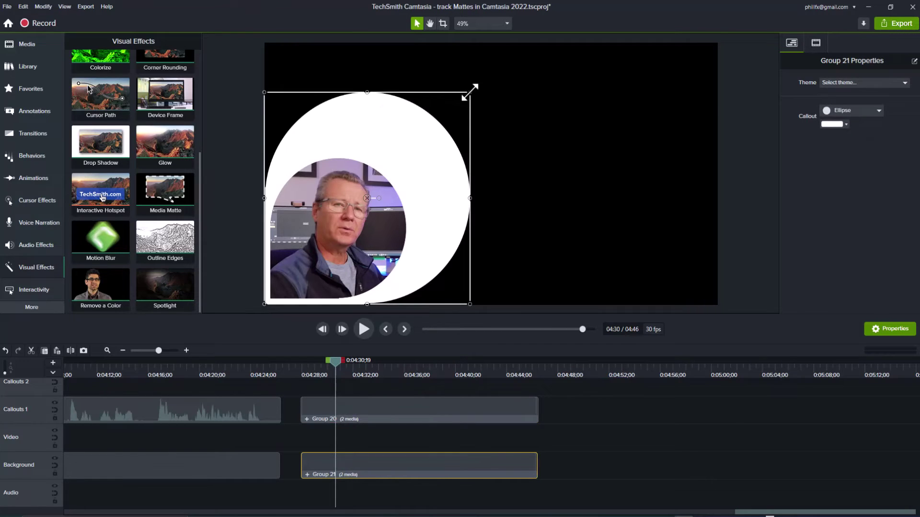
left_click_drag(470, 92, 411, 153)
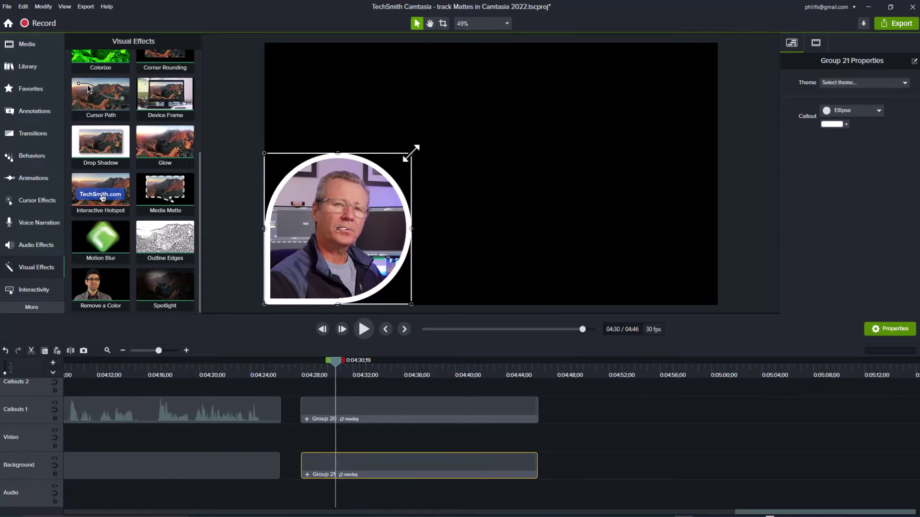
left_click(232, 219)
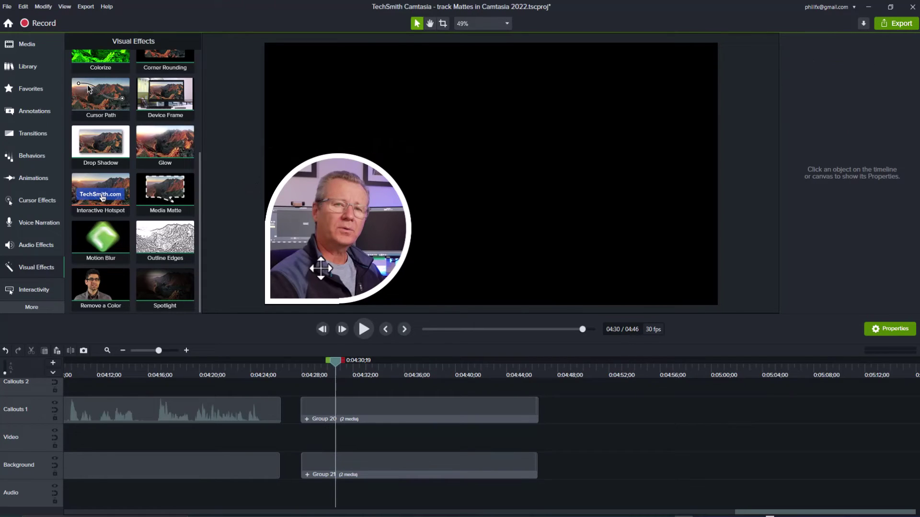
Place Group 20 over the outline, move Group 21 to the Video track, and select both
left_click_drag(318, 261, 325, 260)
left_click_drag(371, 461, 370, 440)
left_click_drag(372, 384, 395, 433)
Group both into Group 22, add P1010651.MP4 to the Background track, and play it back
right_click(396, 433)
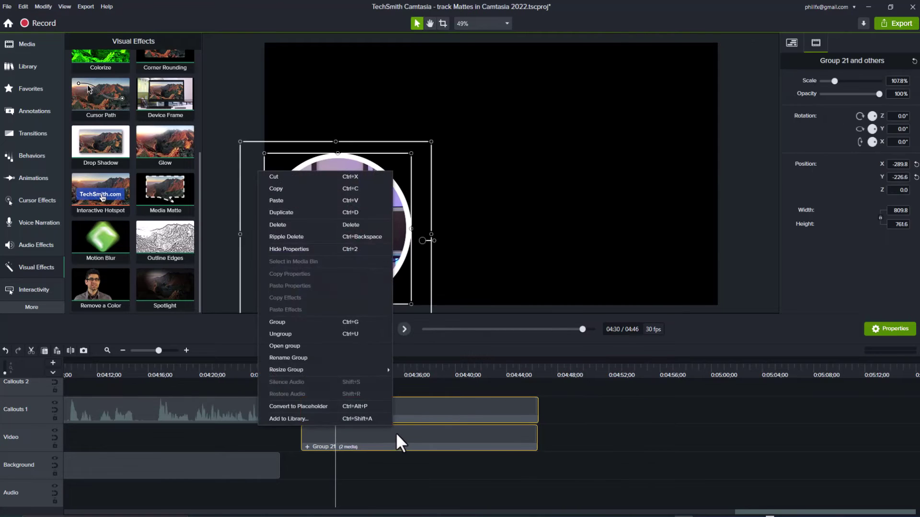
left_click(283, 323)
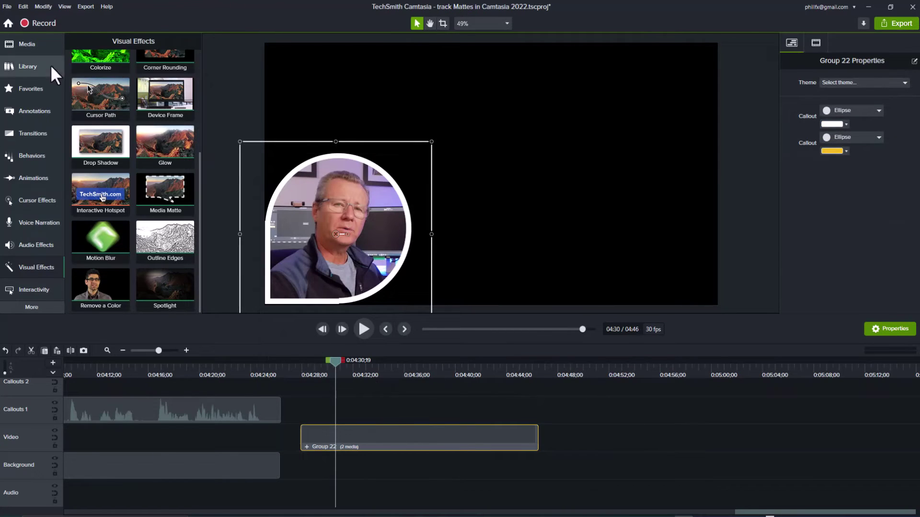
left_click(25, 42)
left_click_drag(99, 158, 301, 465)
left_click(360, 329)
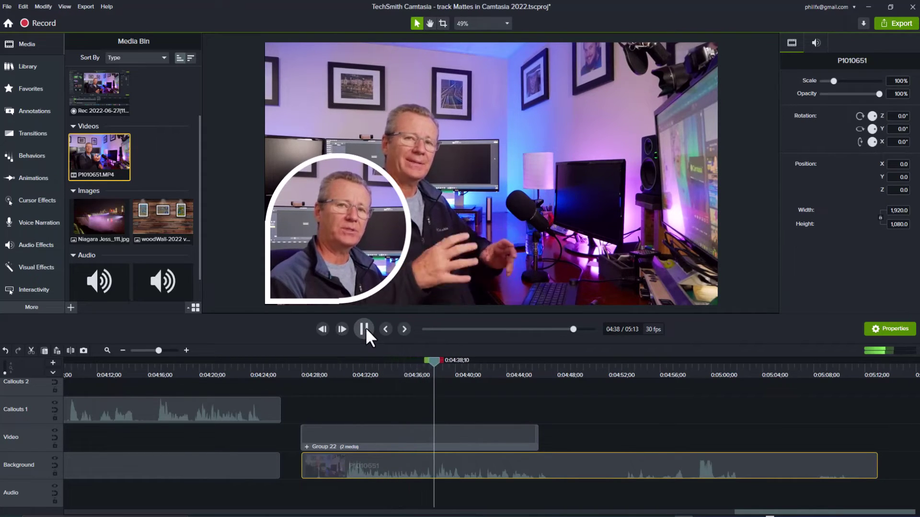
Shrink Group 22, move it into the lower-left corner, and preview the result
left_click(364, 329)
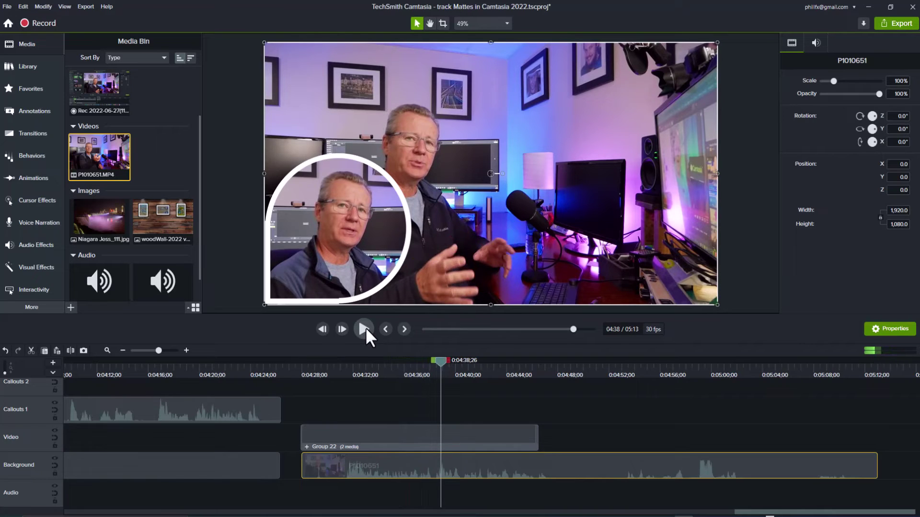
left_click(389, 430)
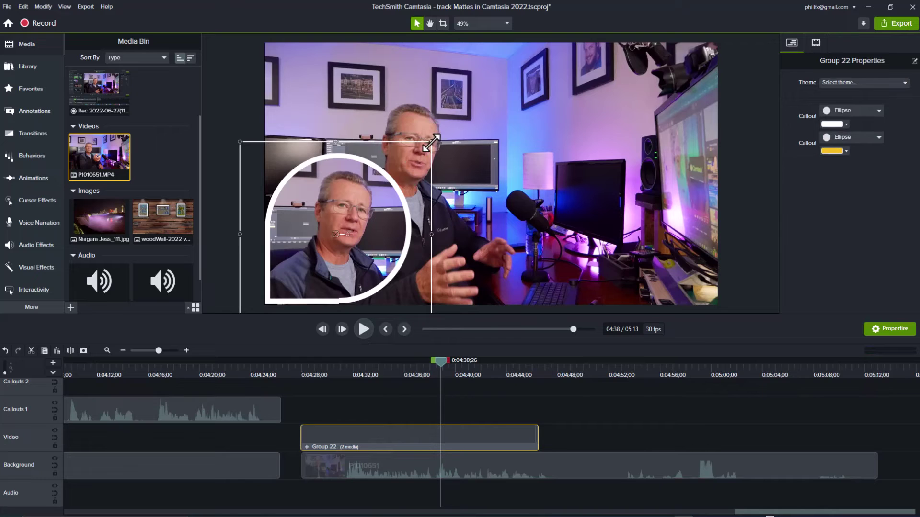
left_click_drag(431, 143, 369, 203)
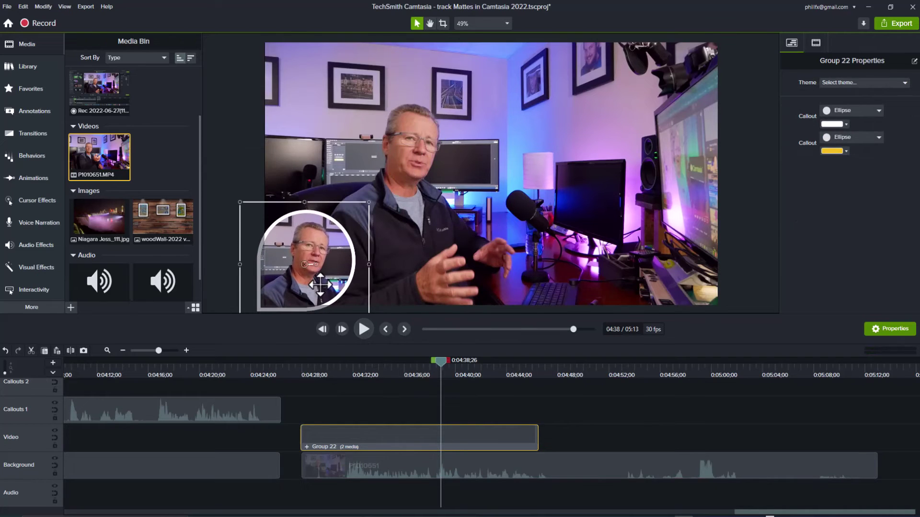
left_click_drag(320, 284, 335, 271)
left_click(237, 191)
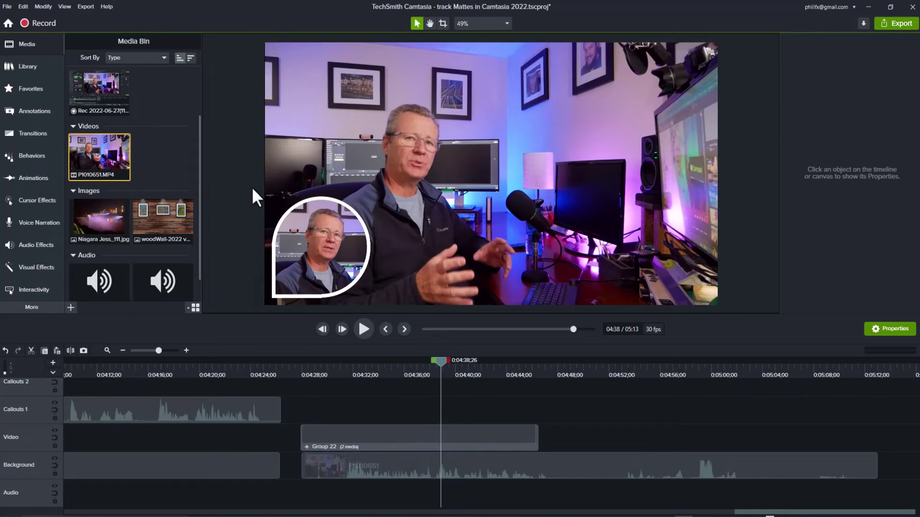
left_click(363, 326)
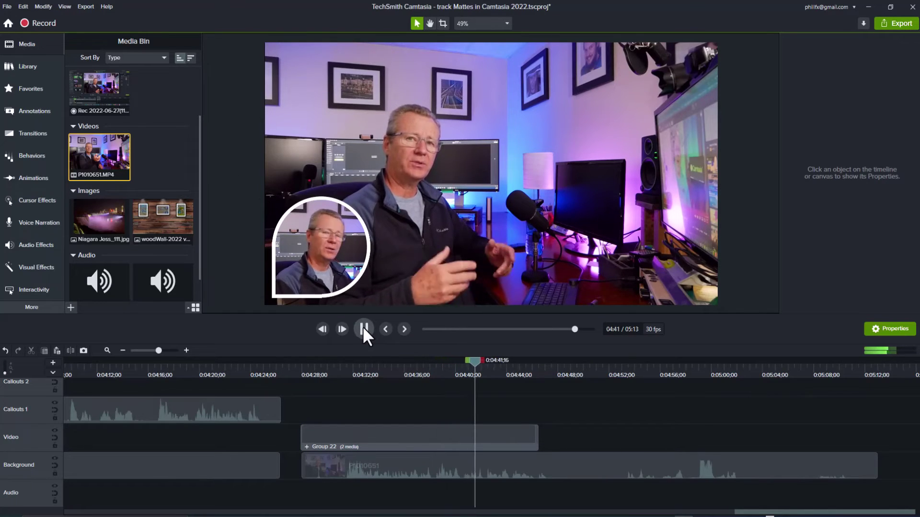
left_click(363, 326)
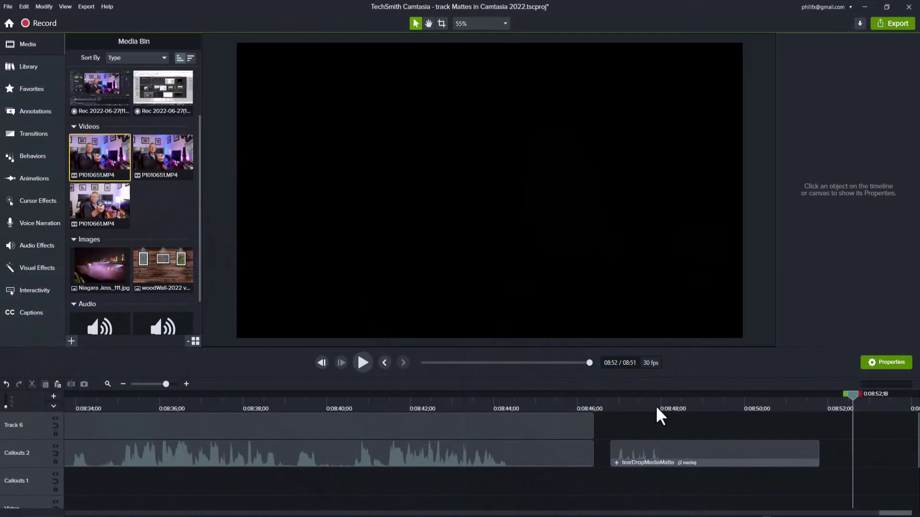
Move the playhead to about 0:08:48, where the white-outlined teardrop presenter appears
left_click(656, 408)
mouse_move(655, 397)
left_mouse_down()
mouse_move(745, 398)
mouse_move(666, 405)
left_mouse_up()
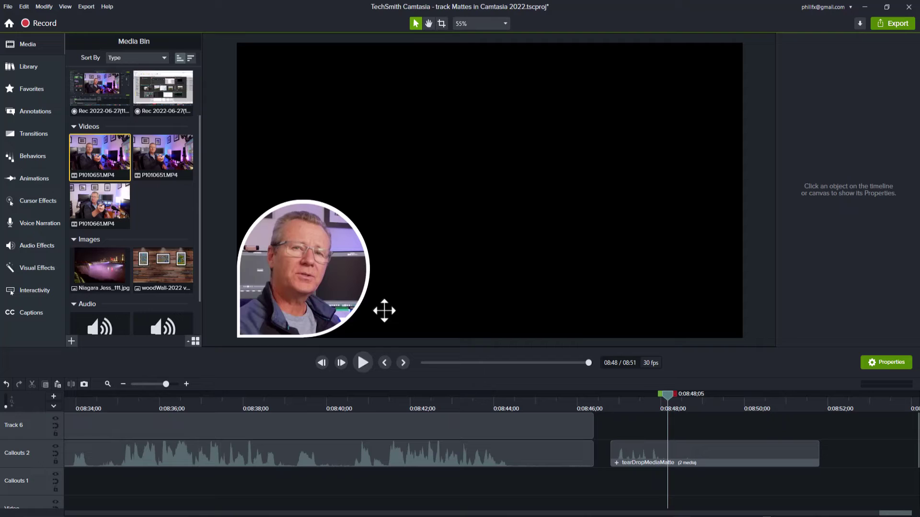
left_click(616, 462)
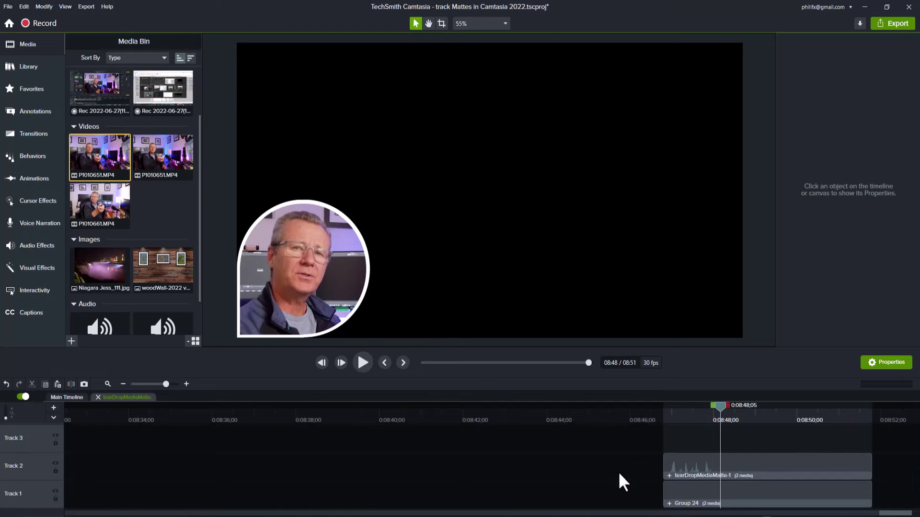
left_click(742, 460)
left_click(668, 475)
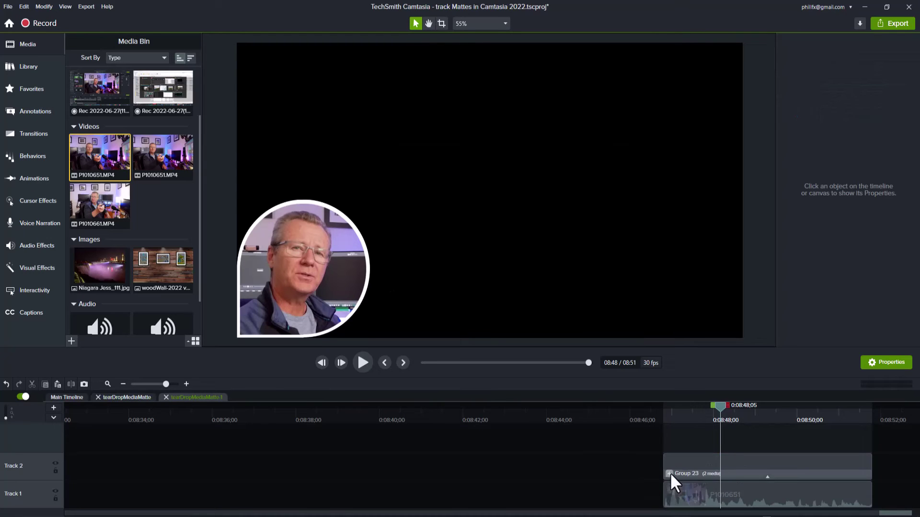
left_click(669, 473)
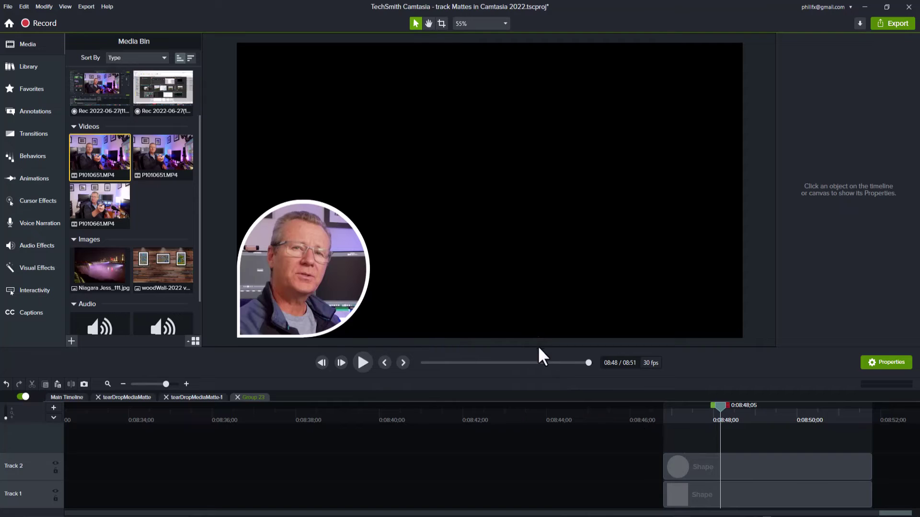
left_click_drag(534, 344, 527, 233)
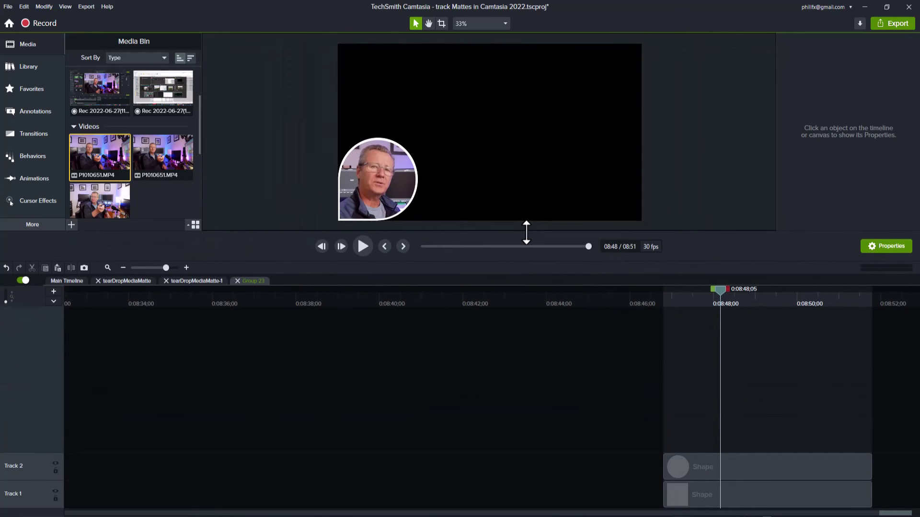
left_click(742, 464)
left_click(746, 496)
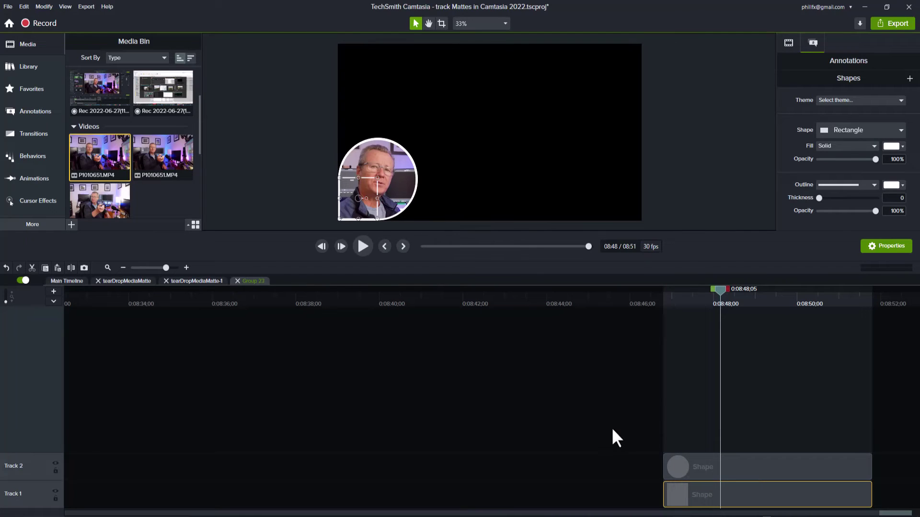
left_click(237, 281)
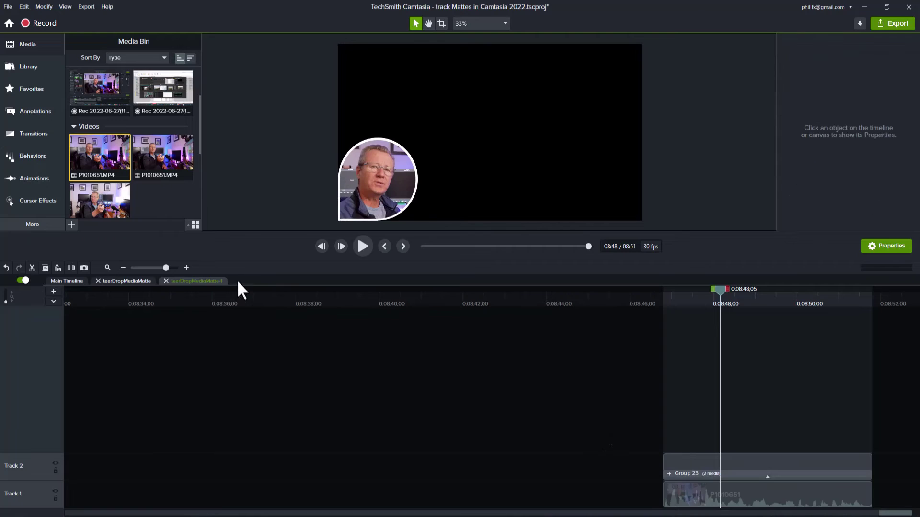
left_click(768, 477)
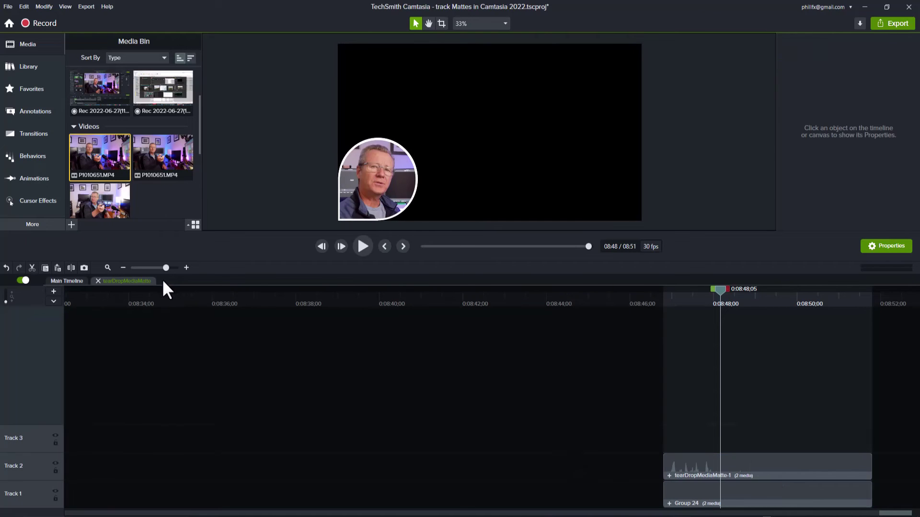
left_click(166, 282)
left_click(740, 489)
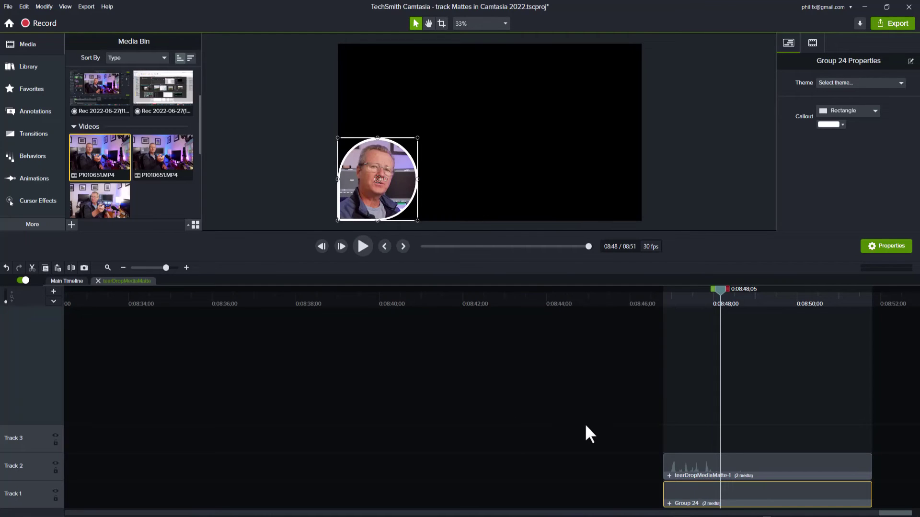
left_click(98, 281)
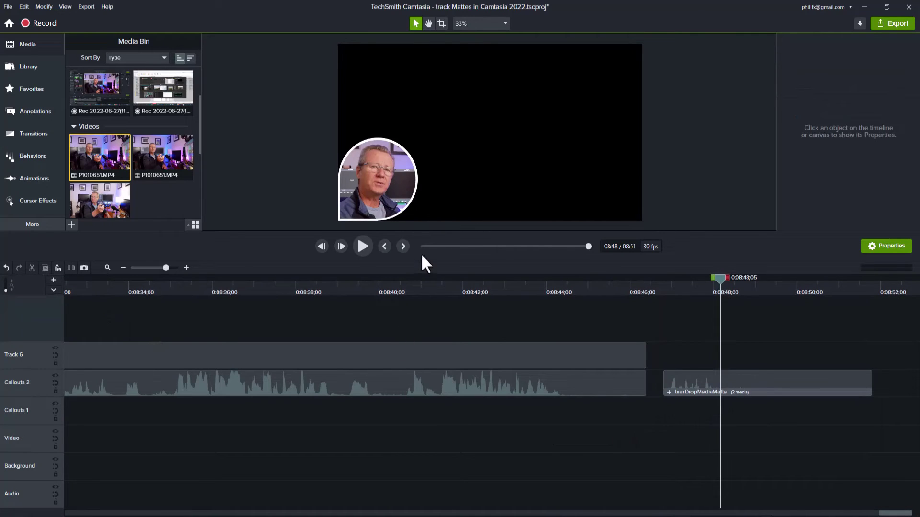
Add the saved tearDropMediaMatte asset from the Library to the timeline
left_click_drag(427, 234, 398, 389)
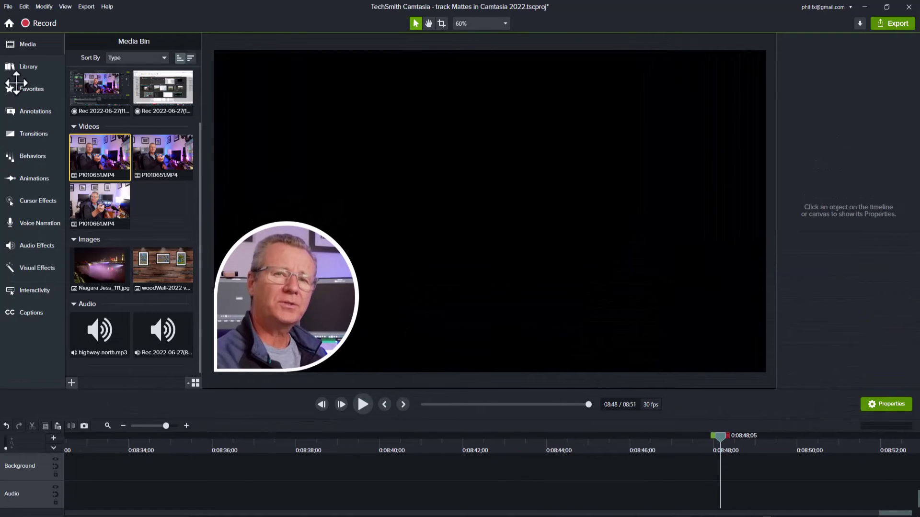
left_click(33, 65)
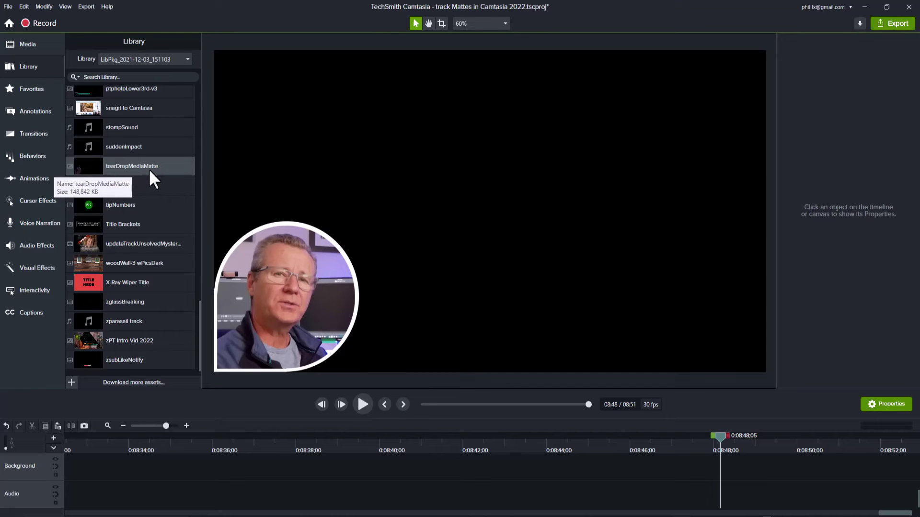
left_click_drag(134, 164, 636, 442)
Move the added tearDropMediaMatte copy up to the Callouts 2 track
left_click_drag(564, 386, 557, 327)
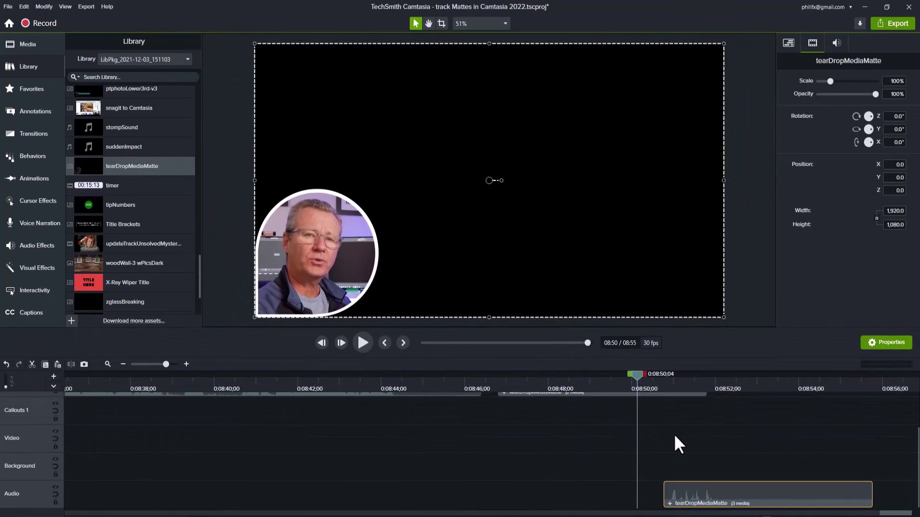
scroll(675, 437, "up", 2)
scroll(675, 437, "down", 2)
left_click_drag(722, 487, 773, 408)
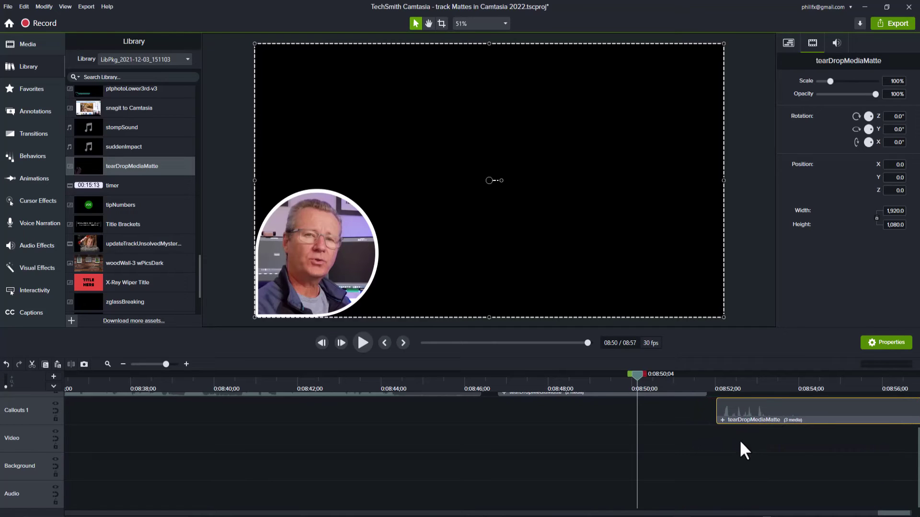
scroll(737, 440, "up", 2)
left_click_drag(789, 450, 785, 427)
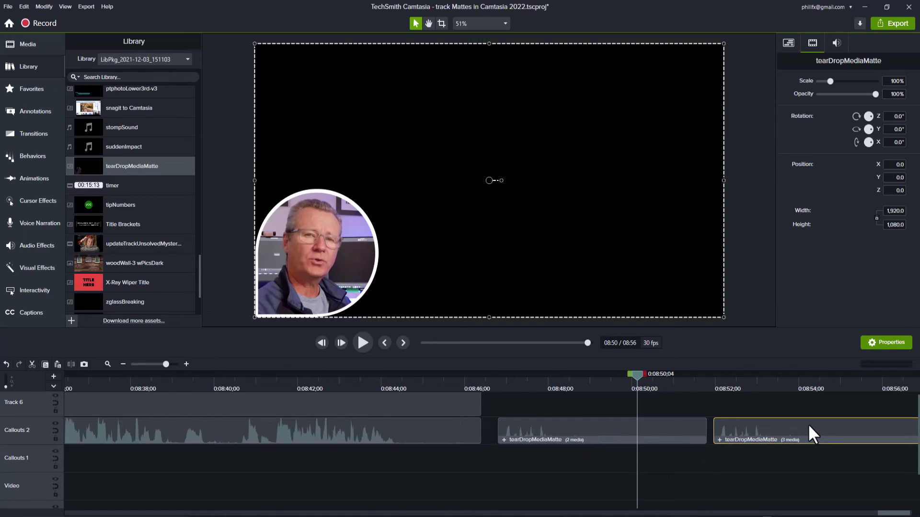
key("Delete")
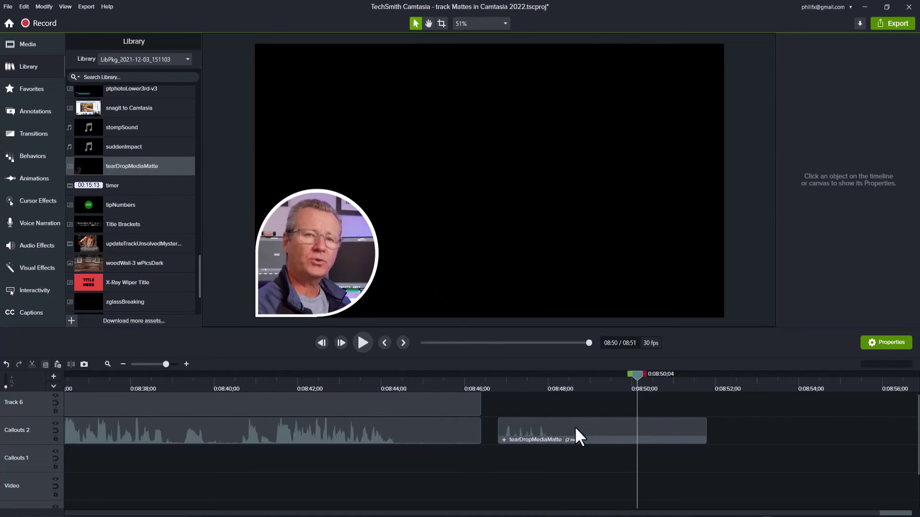
left_click_drag(123, 166, 498, 409)
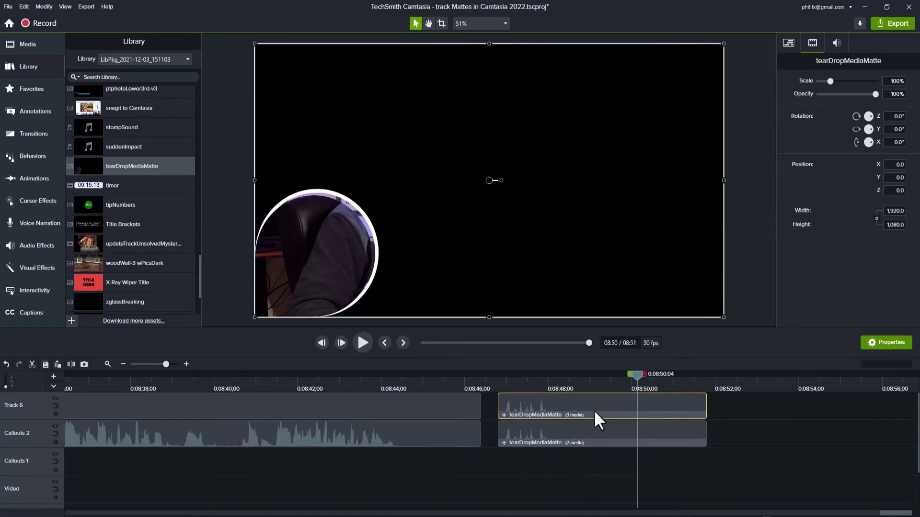
key("Delete")
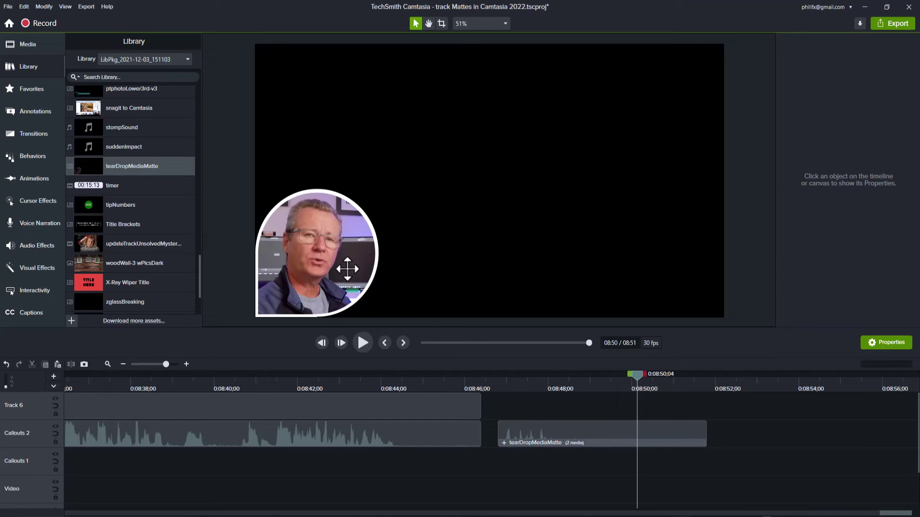
Open tearDropMediaMatte and nested tearDropMediaMatte-1, slide P1010651 aside to expose the matte, then close it
left_click(503, 442)
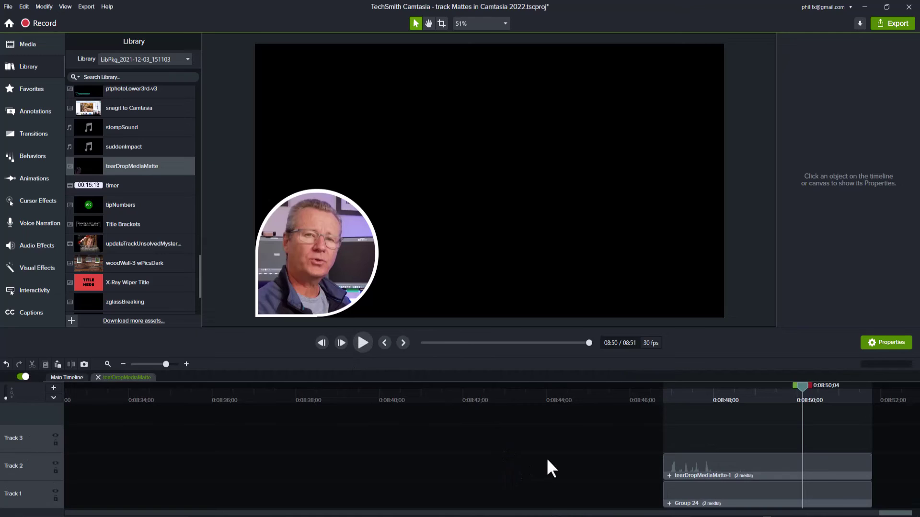
left_click(669, 475)
left_click(716, 489)
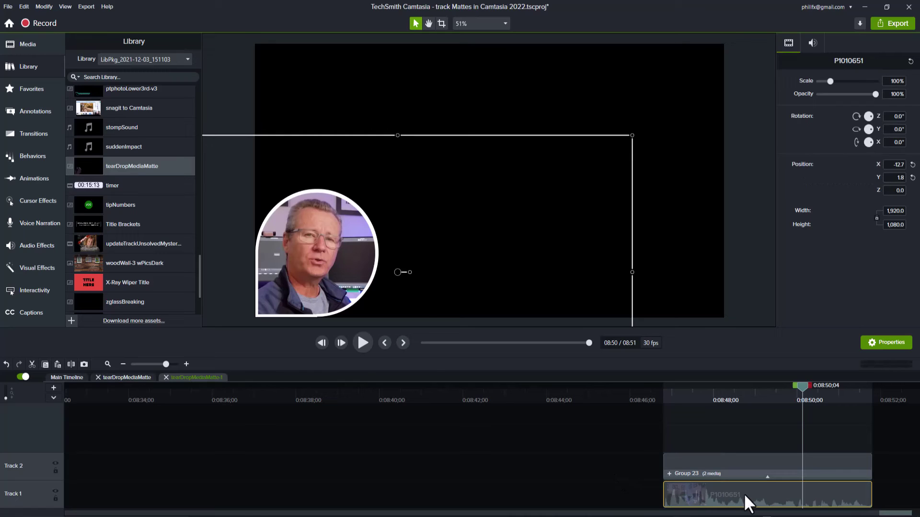
left_click_drag(754, 492, 690, 496)
left_click(166, 377)
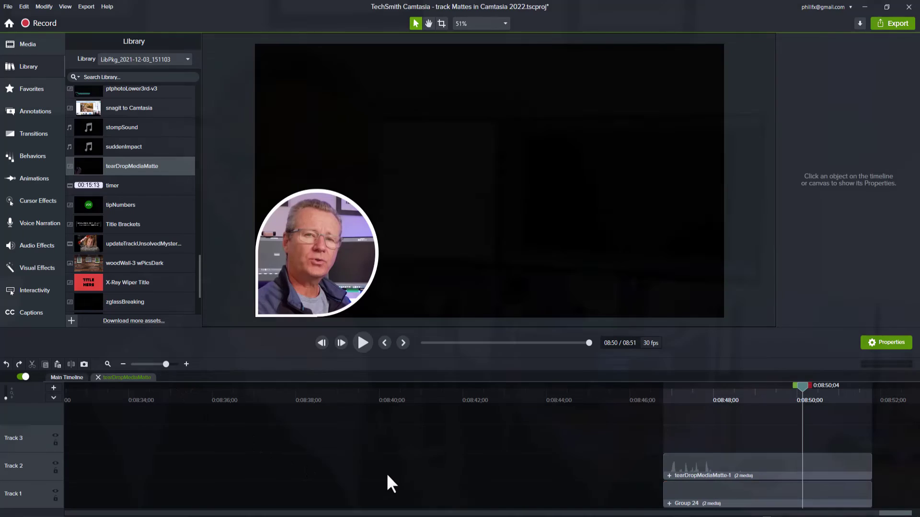